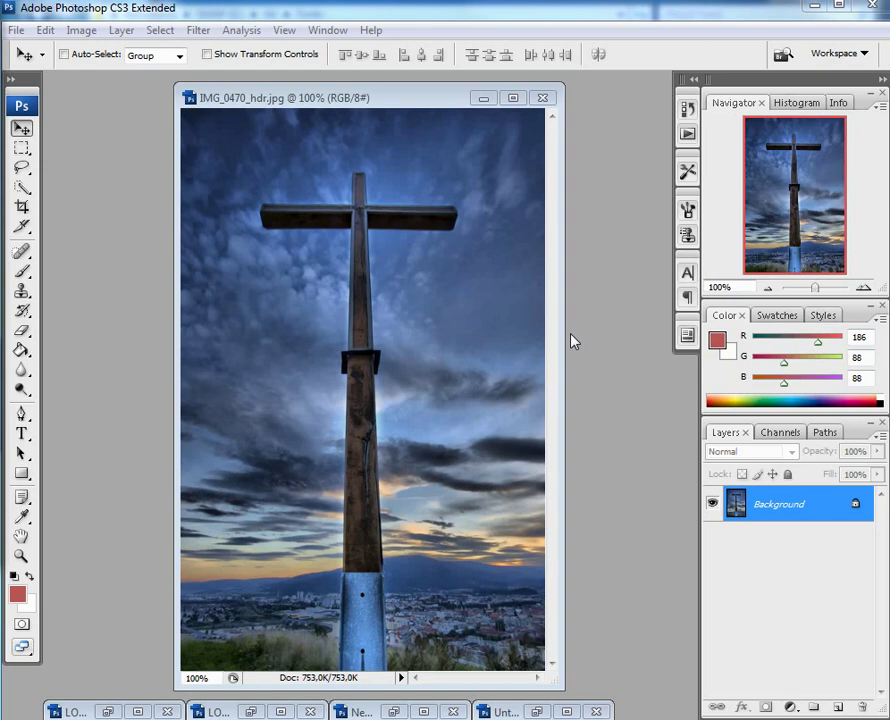
Look through the LOGO.jpg, NewLogo.png and LOGO.psd logo documents, arranging their windows over the photo.
{"action": "left_click", "coordinate": [251, 711]}
{"action": "left_click", "coordinate": [209, 421]}
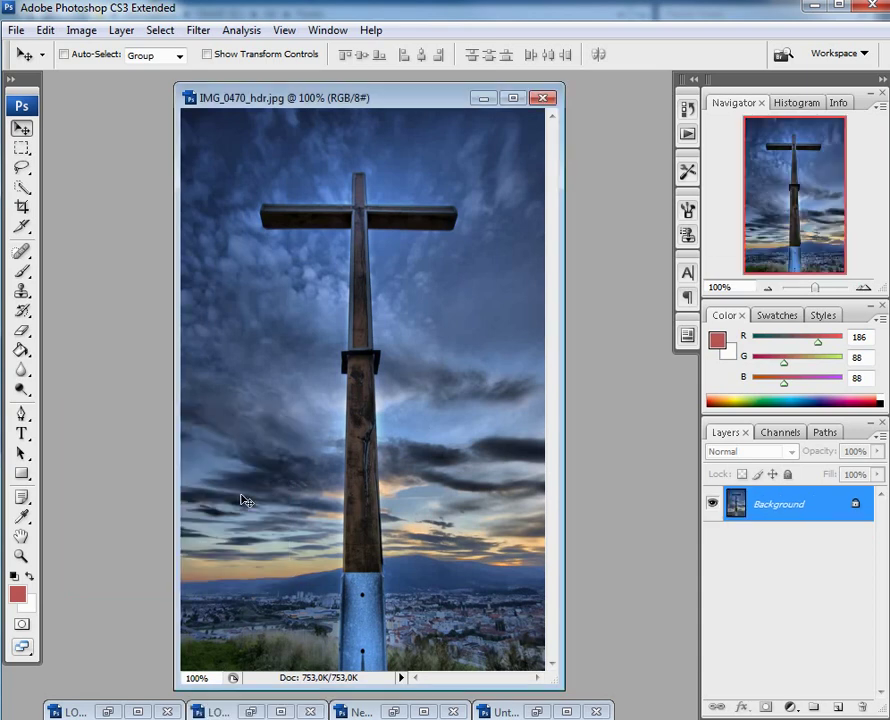
{"action": "left_click", "coordinate": [355, 711]}
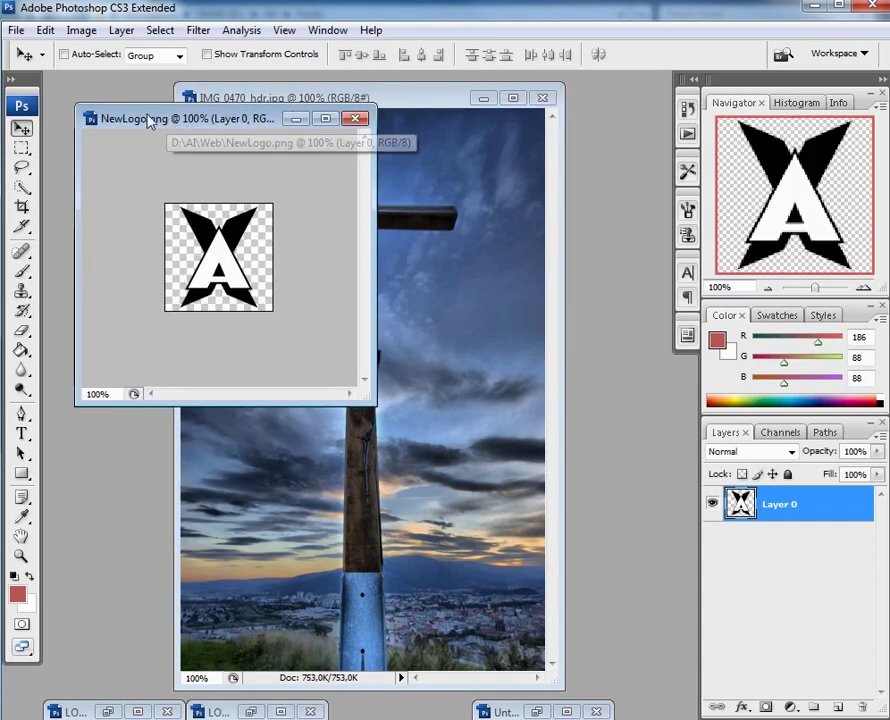
{"action": "left_click", "coordinate": [296, 119]}
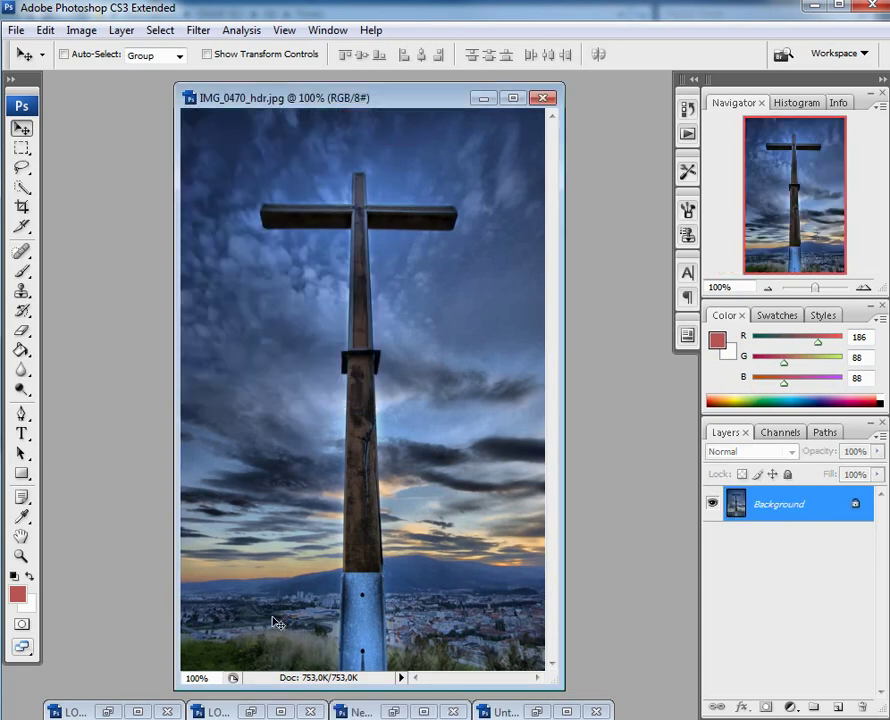
{"action": "left_click", "coordinate": [252, 711]}
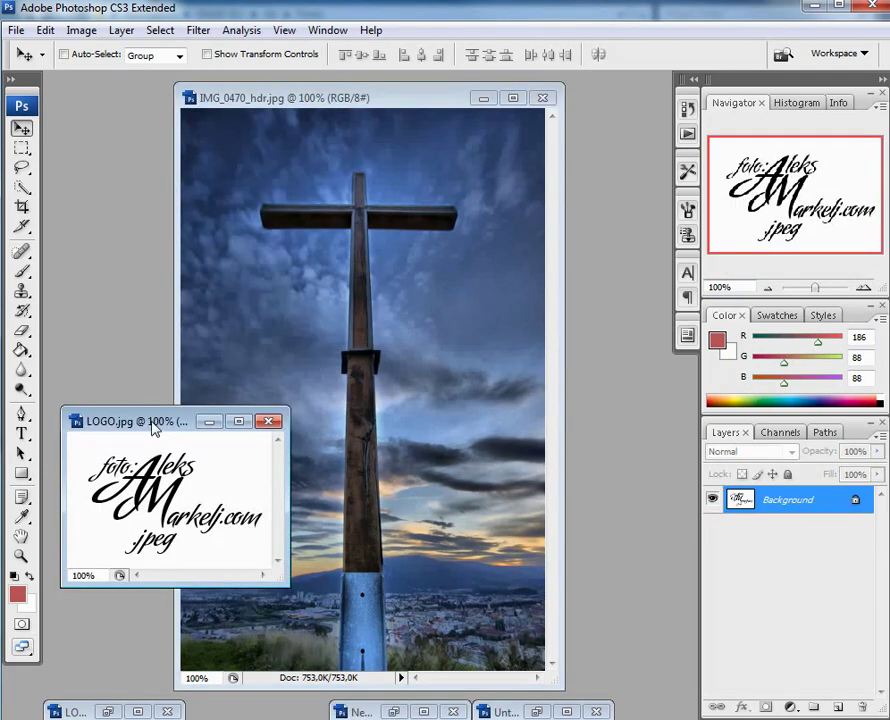
{"action": "left_click_drag", "start_coordinate": [150, 421], "coordinate": [165, 354]}
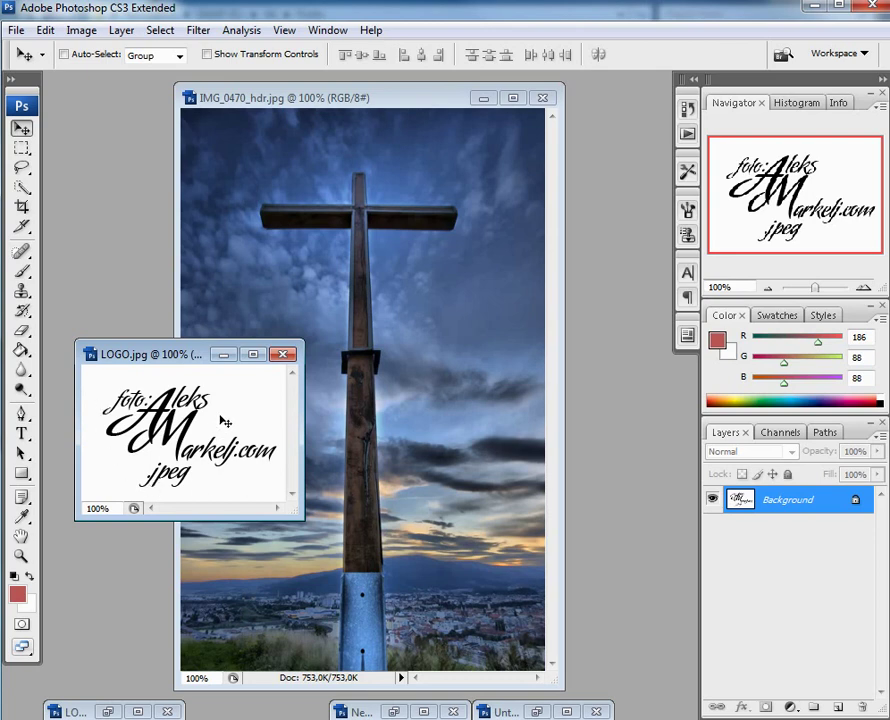
{"action": "left_click", "coordinate": [222, 356]}
{"action": "left_click", "coordinate": [108, 711]}
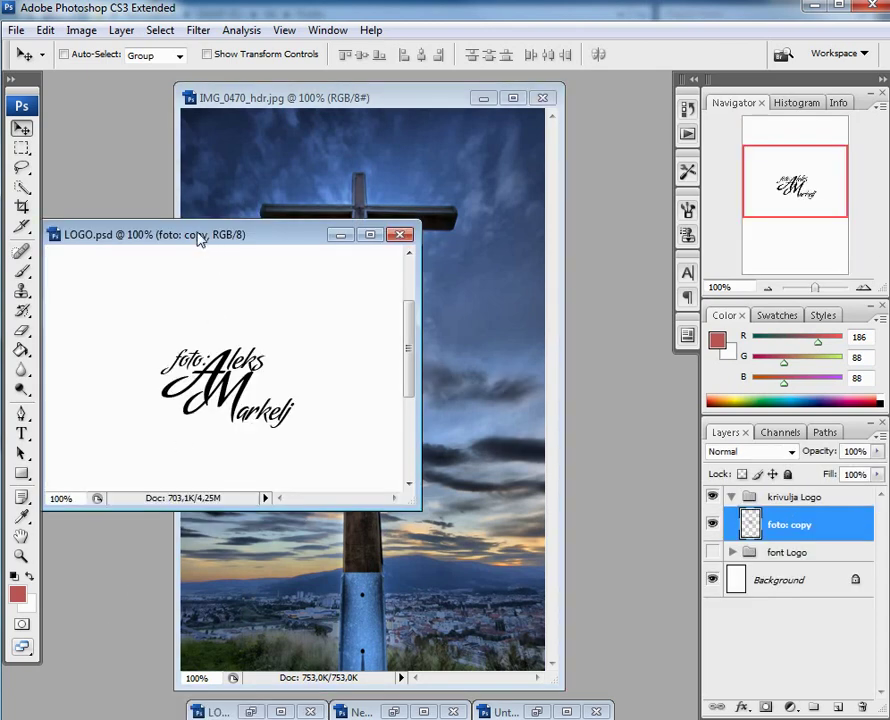
{"action": "left_click_drag", "start_coordinate": [200, 238], "coordinate": [238, 247]}
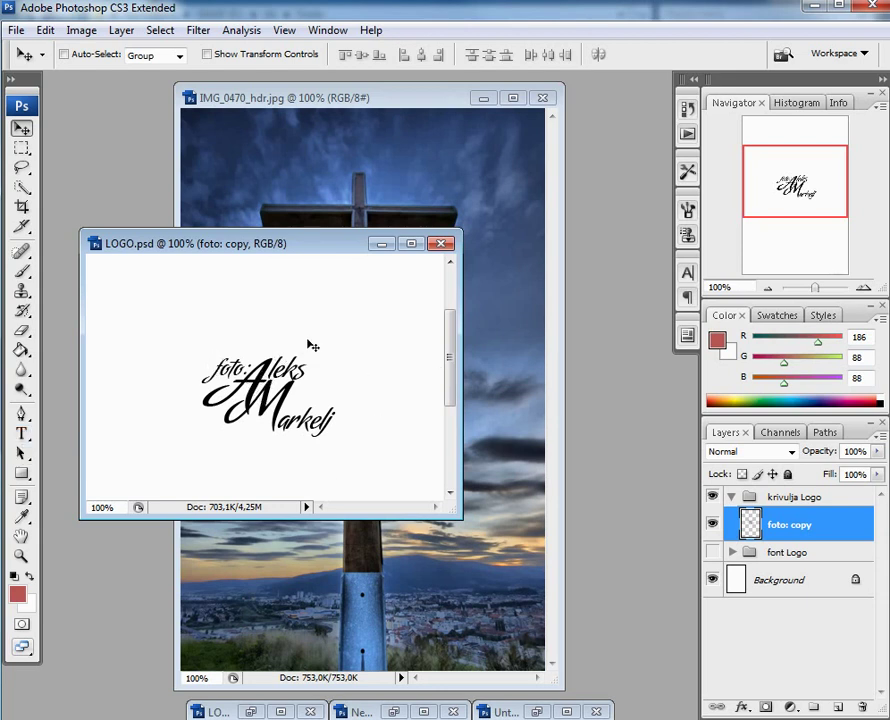
{"action": "left_click", "coordinate": [381, 244]}
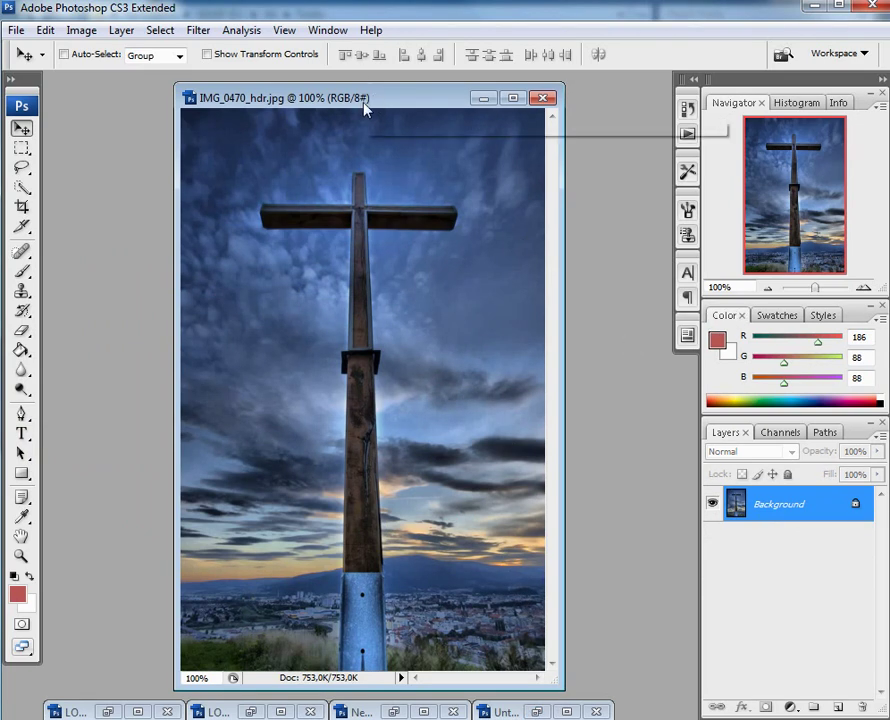
Drag the A logo from NewLogo.png into the cross photo's top-right corner as Layer 1.
{"action": "left_click_drag", "start_coordinate": [376, 99], "coordinate": [371, 94]}
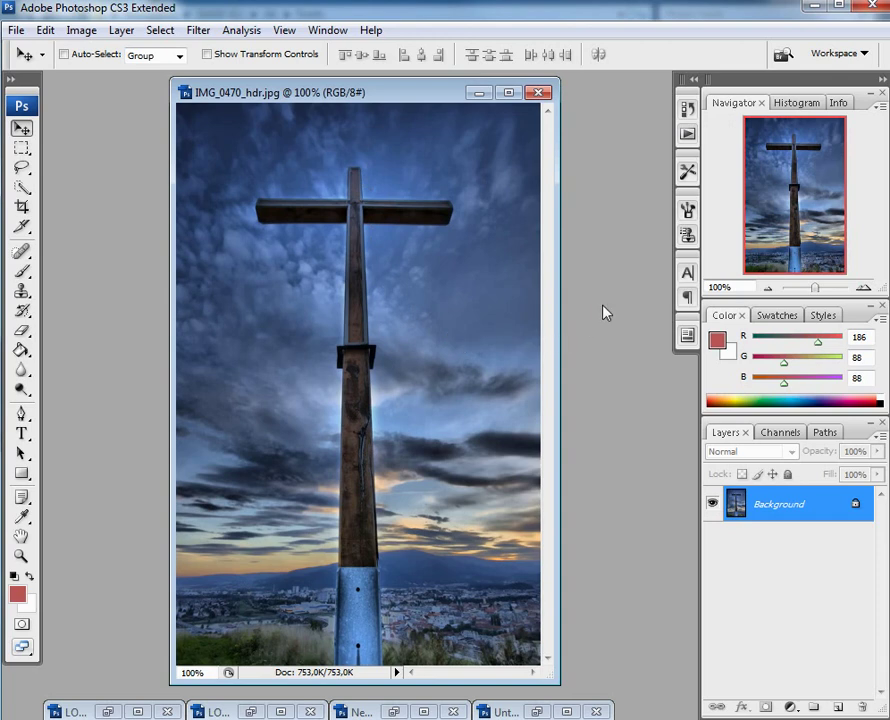
{"action": "left_click", "coordinate": [394, 712]}
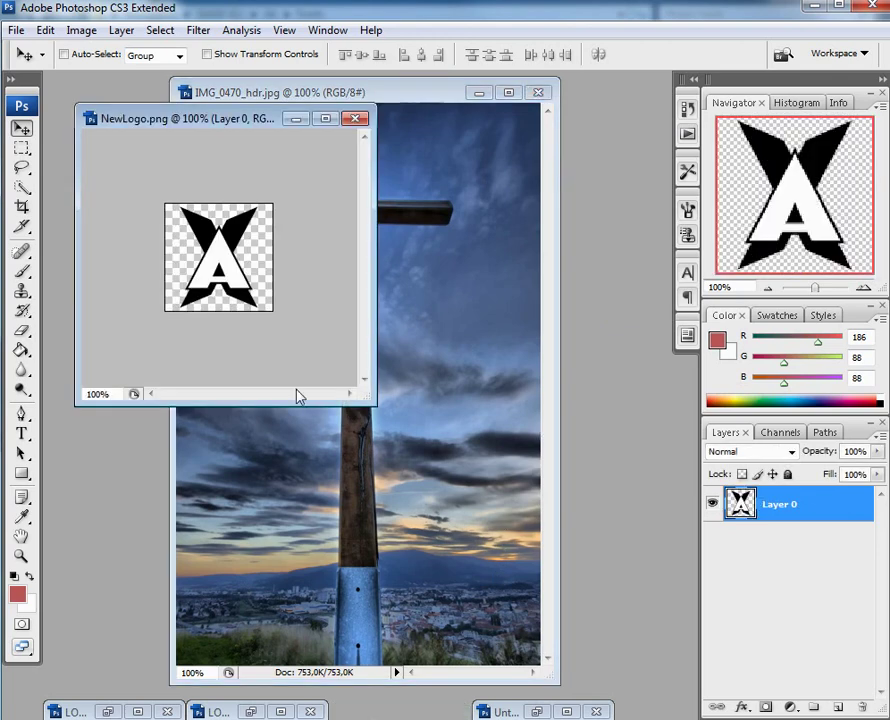
{"action": "mouse_move", "coordinate": [226, 118]}
{"action": "left_mouse_down"}
{"action": "mouse_move", "coordinate": [414, 334]}
{"action": "mouse_move", "coordinate": [446, 347]}
{"action": "left_mouse_up"}
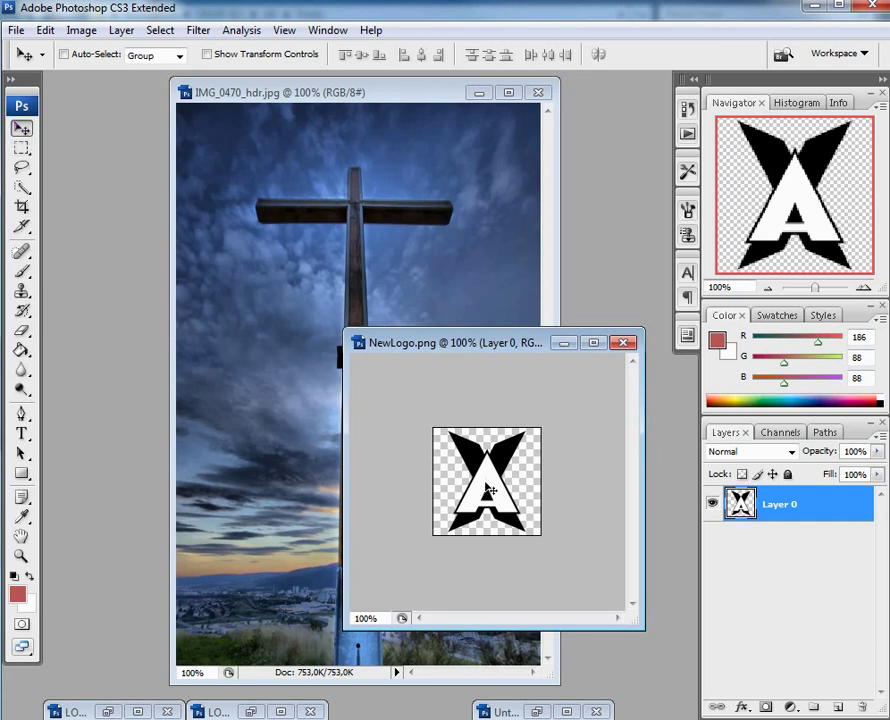
{"action": "left_click_drag", "start_coordinate": [488, 490], "coordinate": [455, 212]}
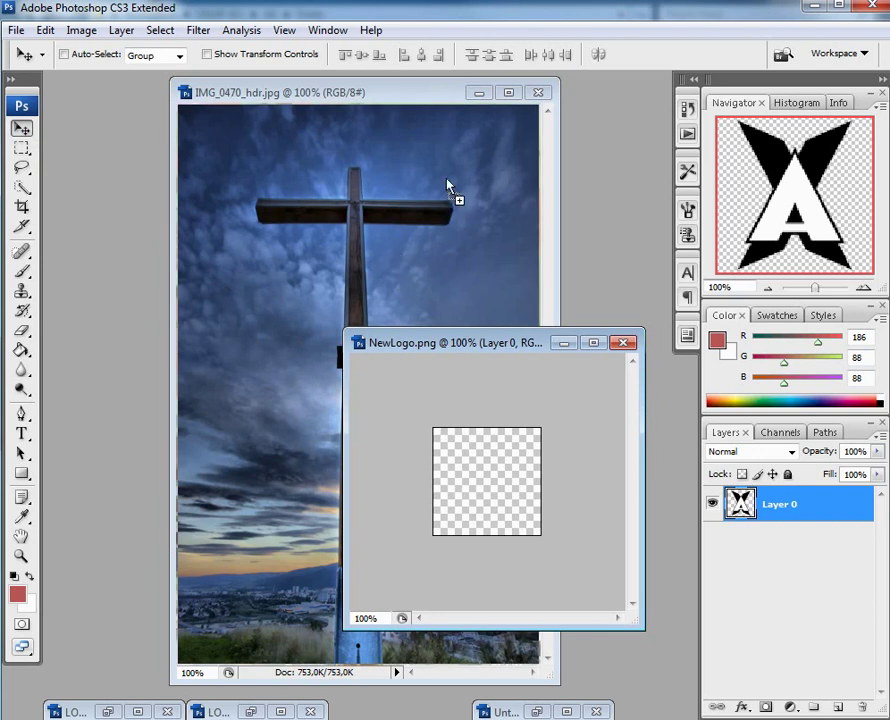
{"action": "left_click_drag", "start_coordinate": [447, 186], "coordinate": [497, 180]}
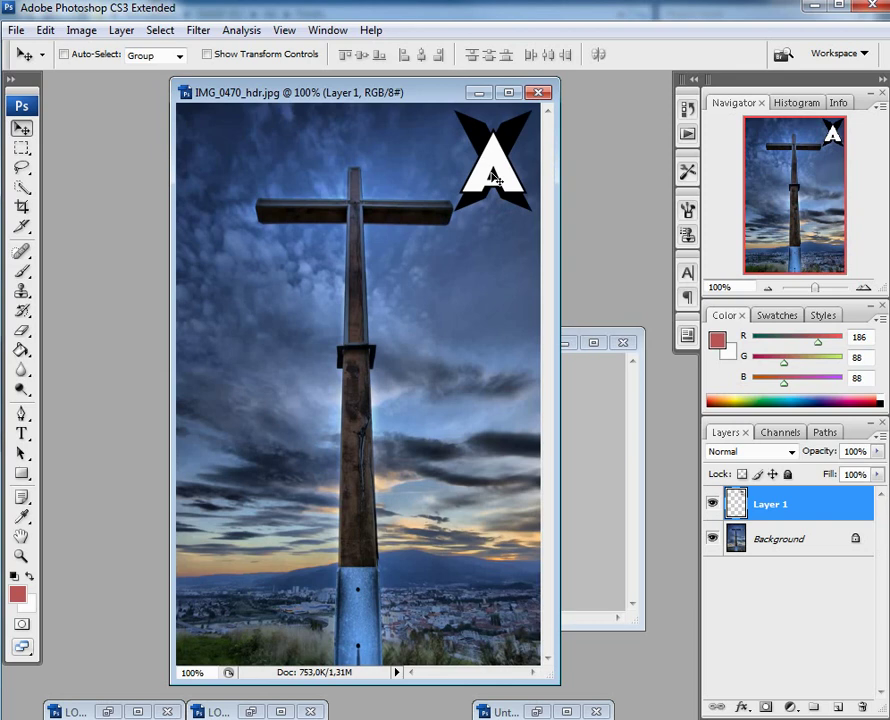
Scale the A logo on Layer 1 down to about 73% with Edit > Transform > Scale and commit.
{"action": "right_click", "coordinate": [492, 179]}
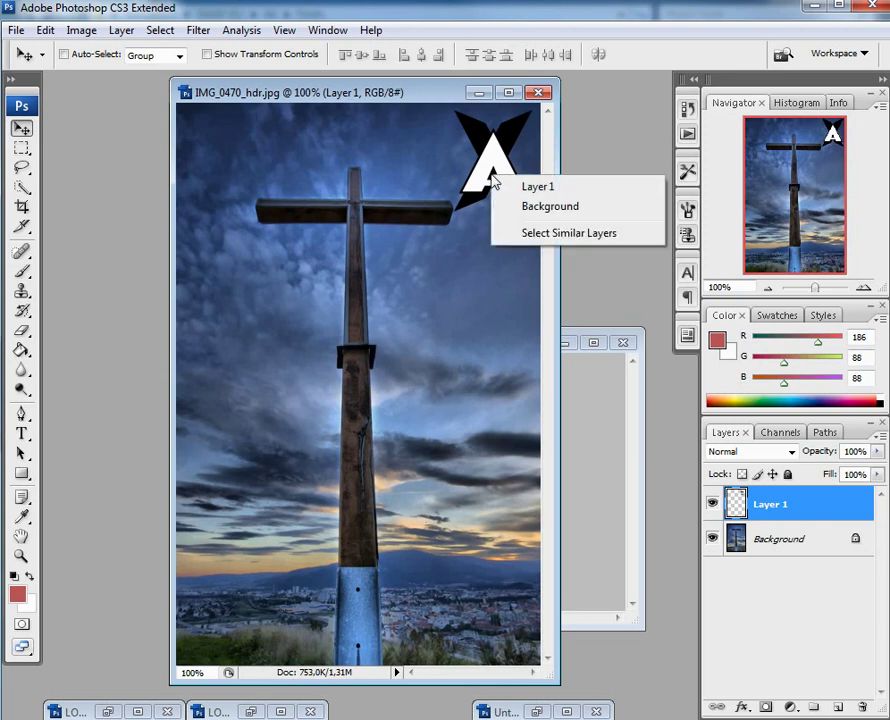
{"action": "left_click", "coordinate": [537, 186]}
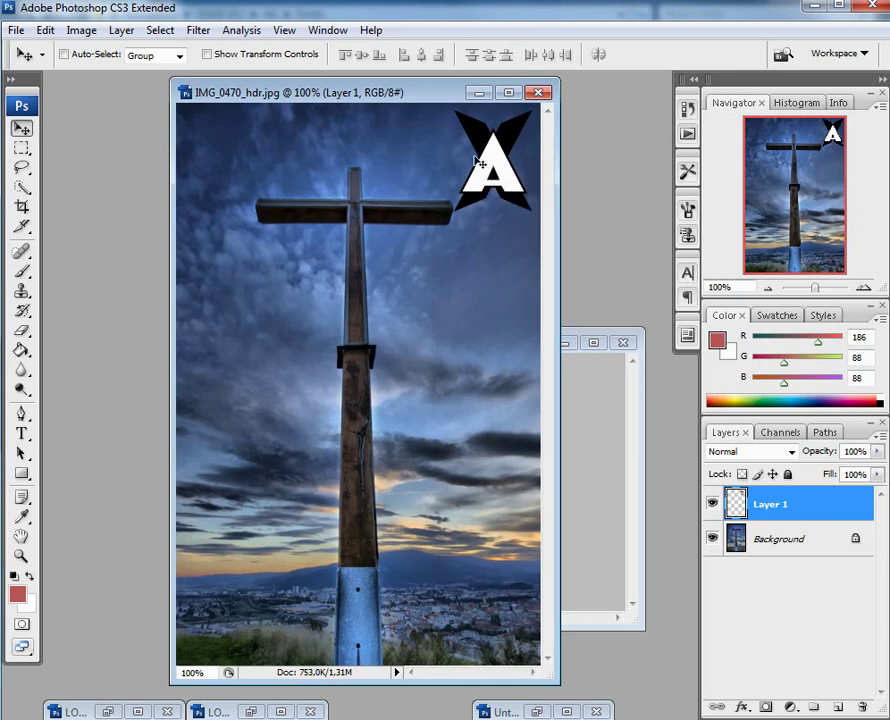
{"action": "left_click", "coordinate": [83, 34]}
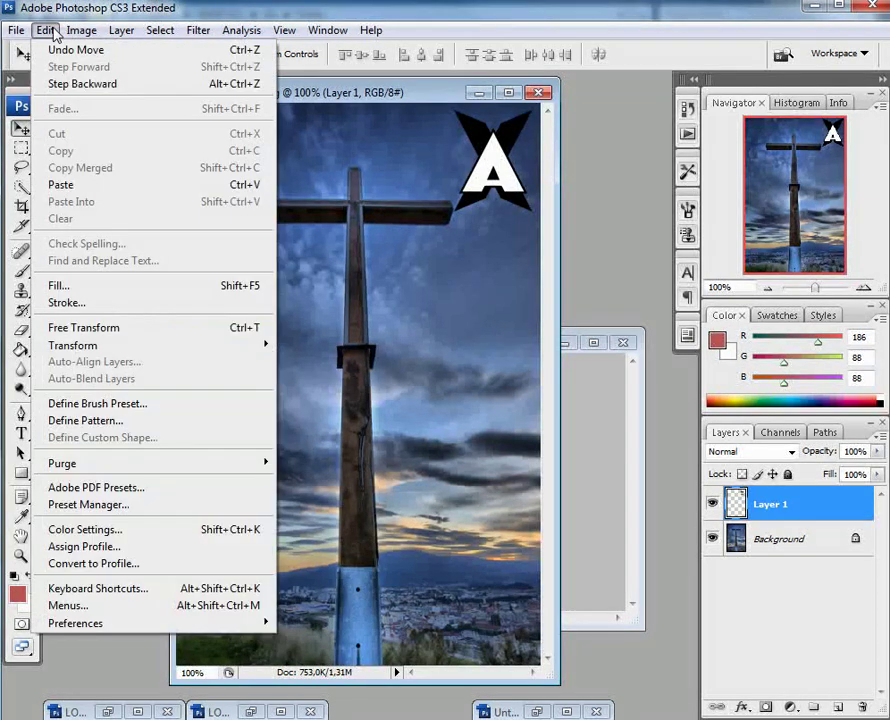
{"action": "mouse_move", "coordinate": [73, 345]}
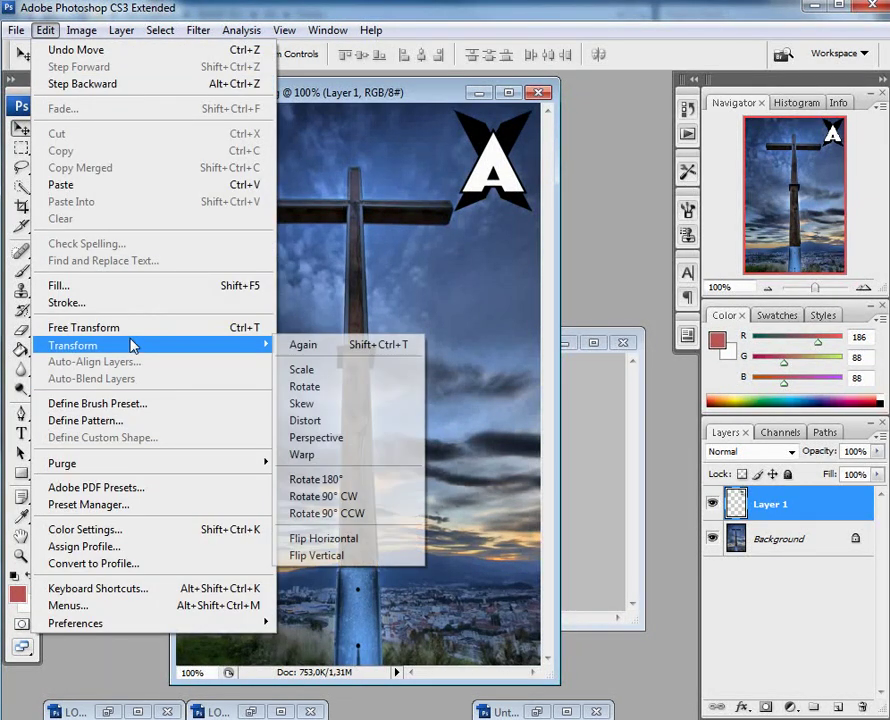
{"action": "left_click", "coordinate": [340, 370]}
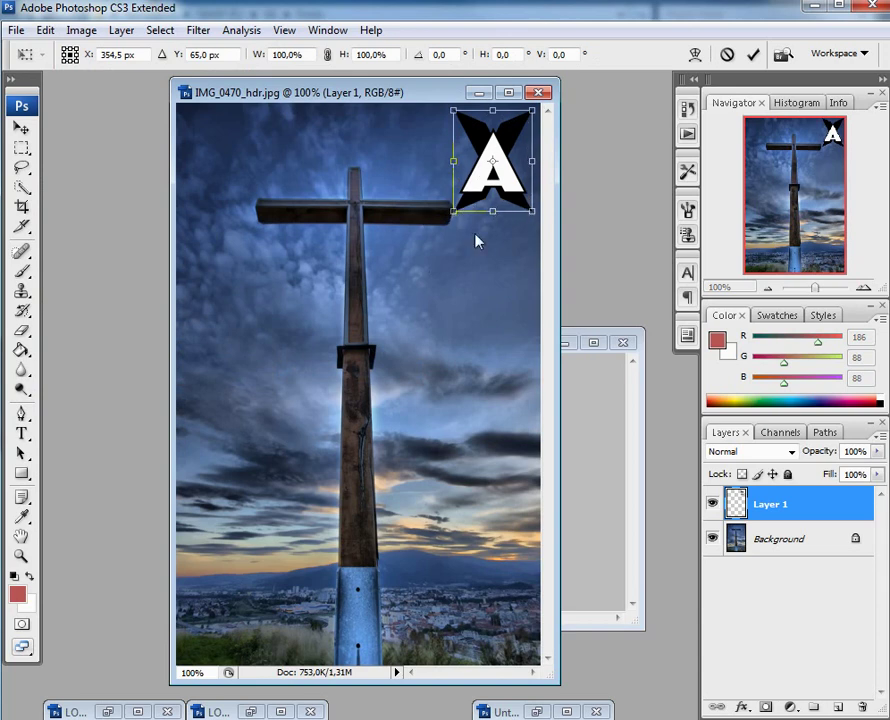
{"action": "mouse_move", "coordinate": [454, 212]}
{"action": "left_mouse_down"}
{"action": "mouse_move", "coordinate": [443, 222]}
{"action": "mouse_move", "coordinate": [485, 188]}
{"action": "left_mouse_up"}
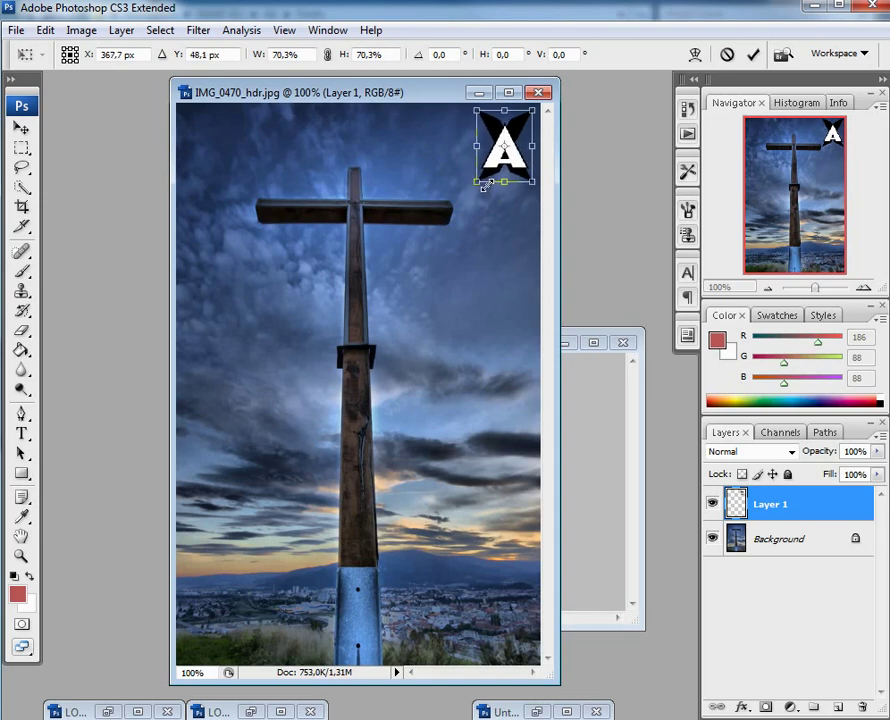
{"action": "left_click_drag", "start_coordinate": [486, 187], "coordinate": [479, 190]}
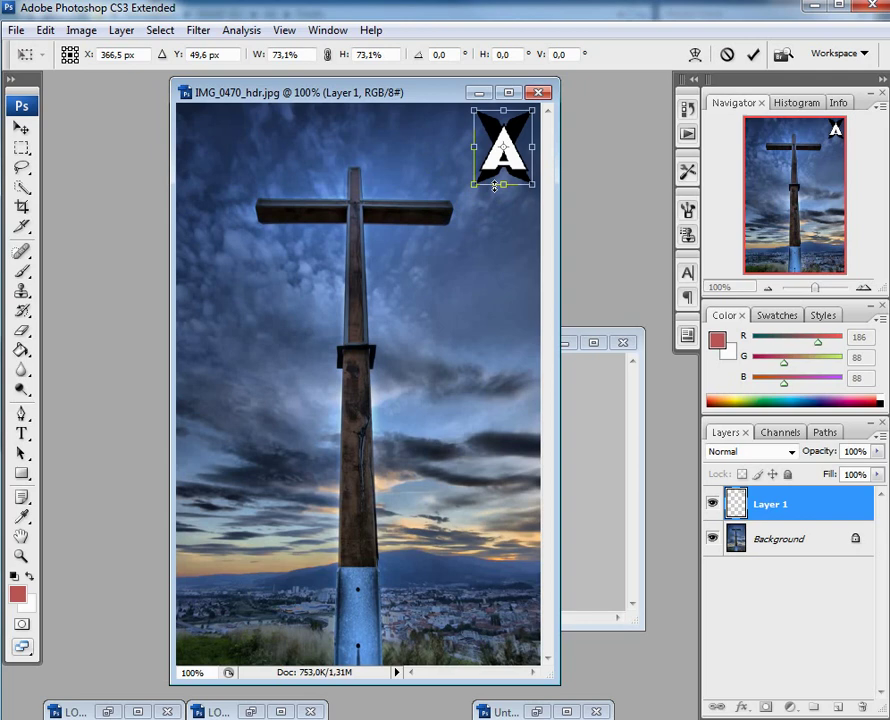
{"action": "key", "text": "Return"}
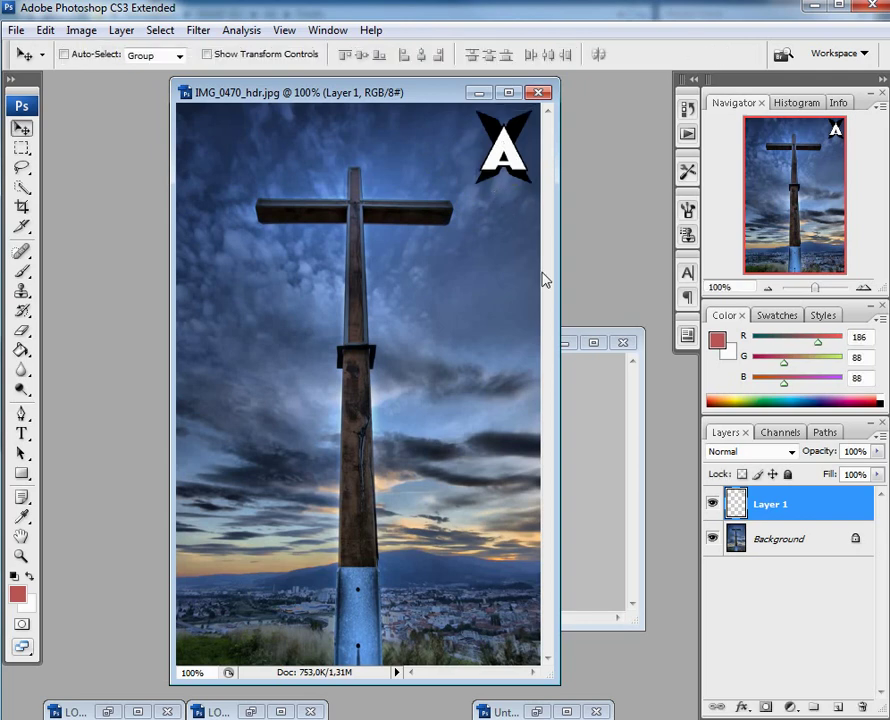
Hide Layer 1 and drag the LOGO.jpg signature into the photo's top as Layer 2.
{"action": "left_click", "coordinate": [712, 506]}
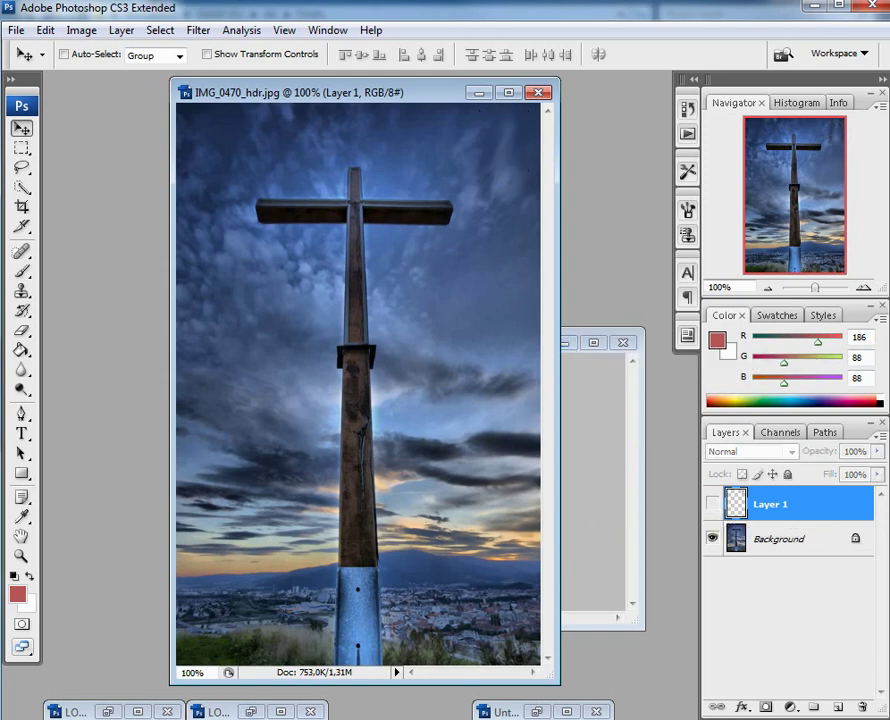
{"action": "left_click", "coordinate": [251, 712]}
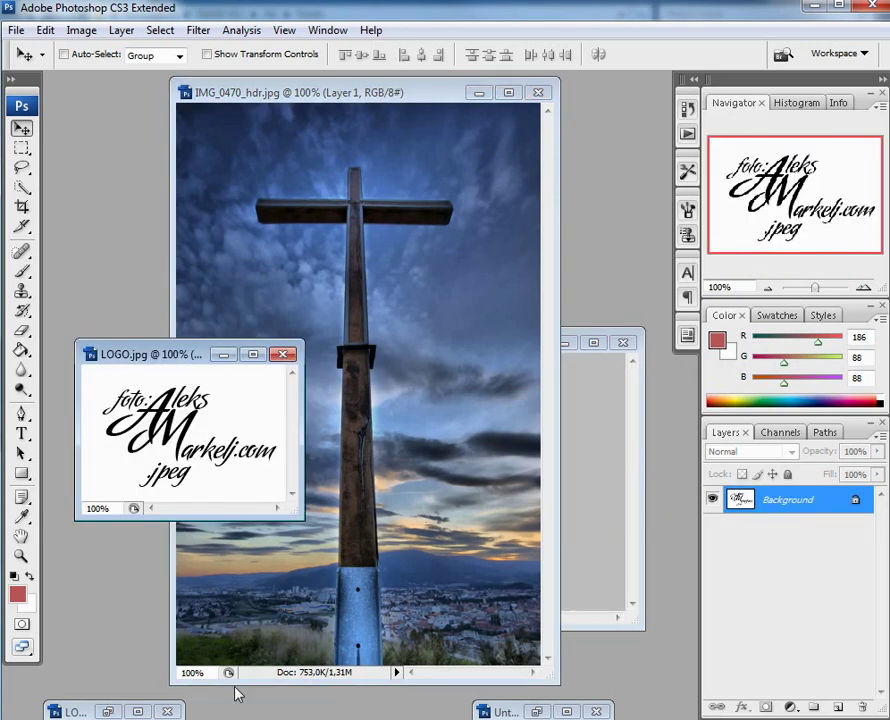
{"action": "left_click_drag", "start_coordinate": [195, 356], "coordinate": [212, 356]}
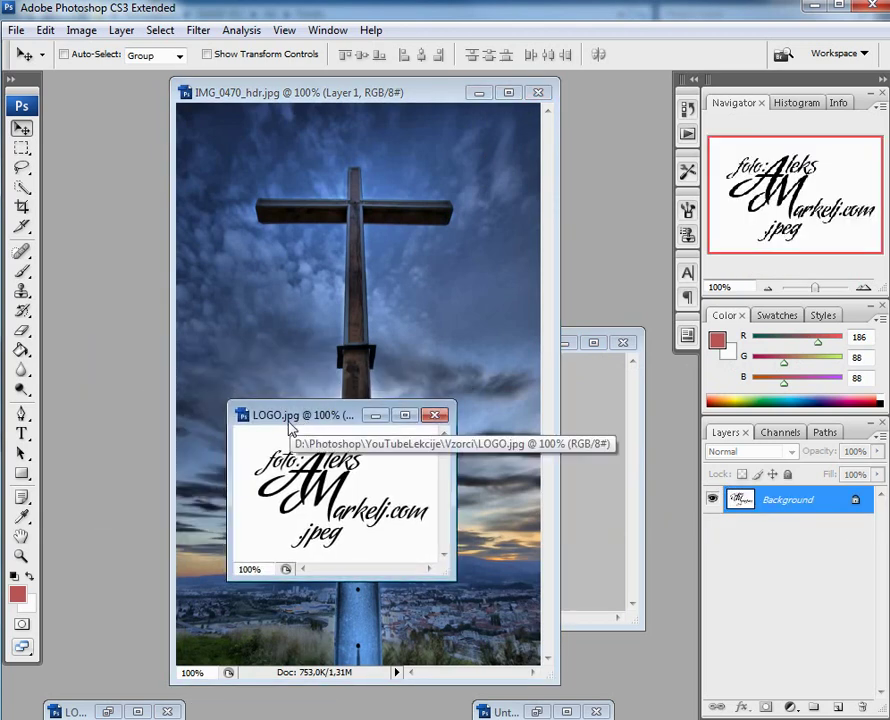
{"action": "left_click_drag", "start_coordinate": [298, 424], "coordinate": [300, 459]}
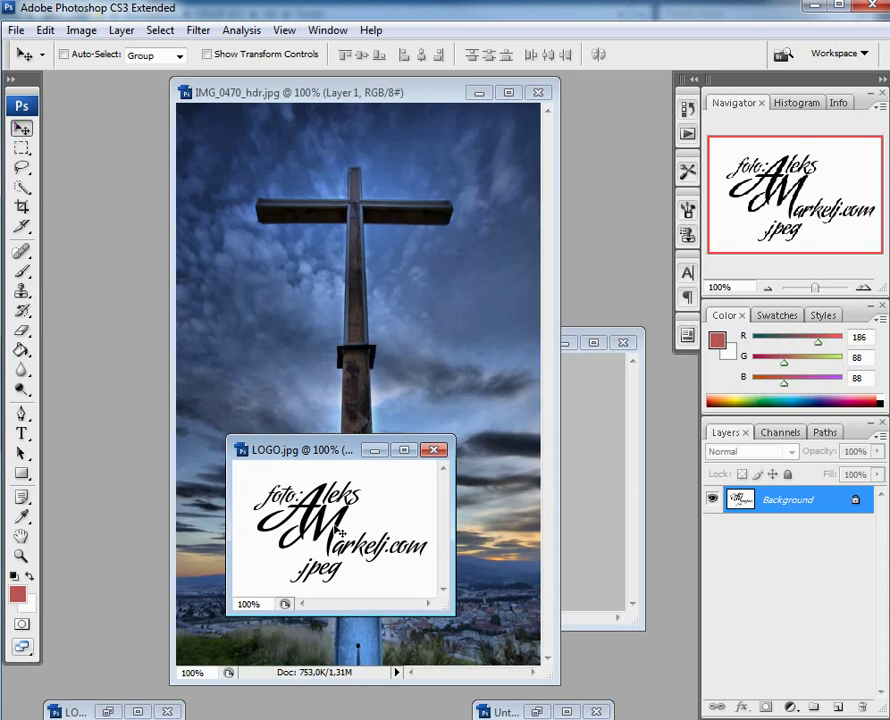
{"action": "left_click_drag", "start_coordinate": [340, 533], "coordinate": [392, 236]}
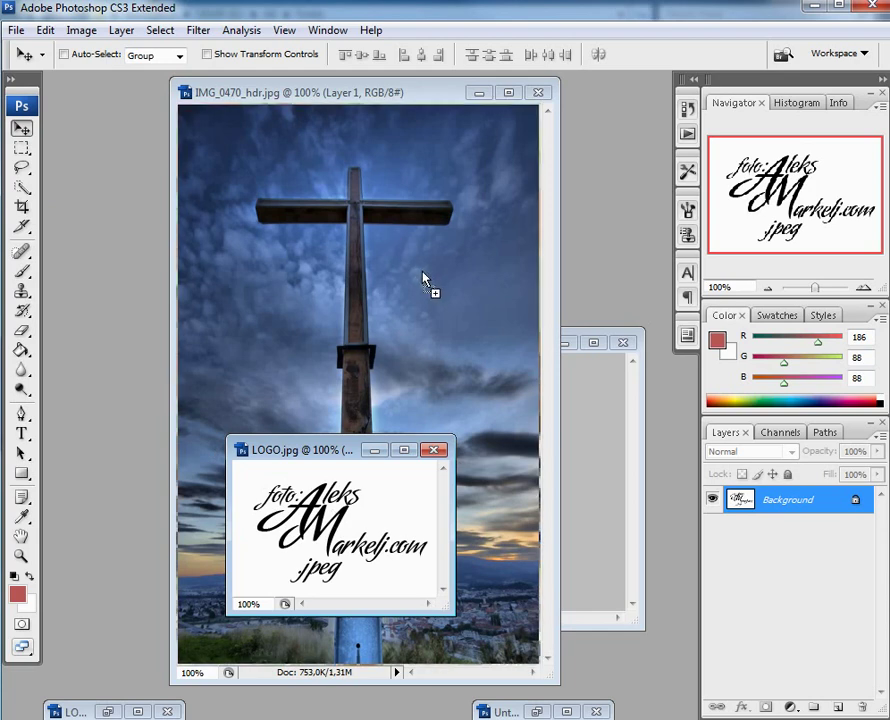
{"action": "mouse_move", "coordinate": [422, 278]}
{"action": "left_mouse_down"}
{"action": "mouse_move", "coordinate": [416, 226]}
{"action": "mouse_move", "coordinate": [431, 180]}
{"action": "mouse_move", "coordinate": [419, 180]}
{"action": "left_mouse_up"}
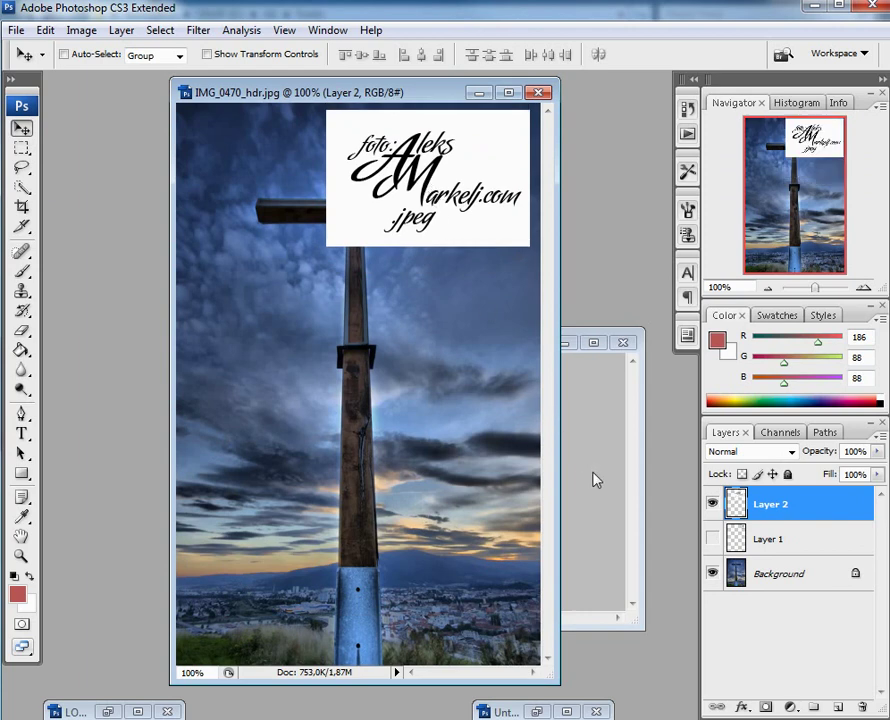
{"action": "left_click", "coordinate": [791, 453]}
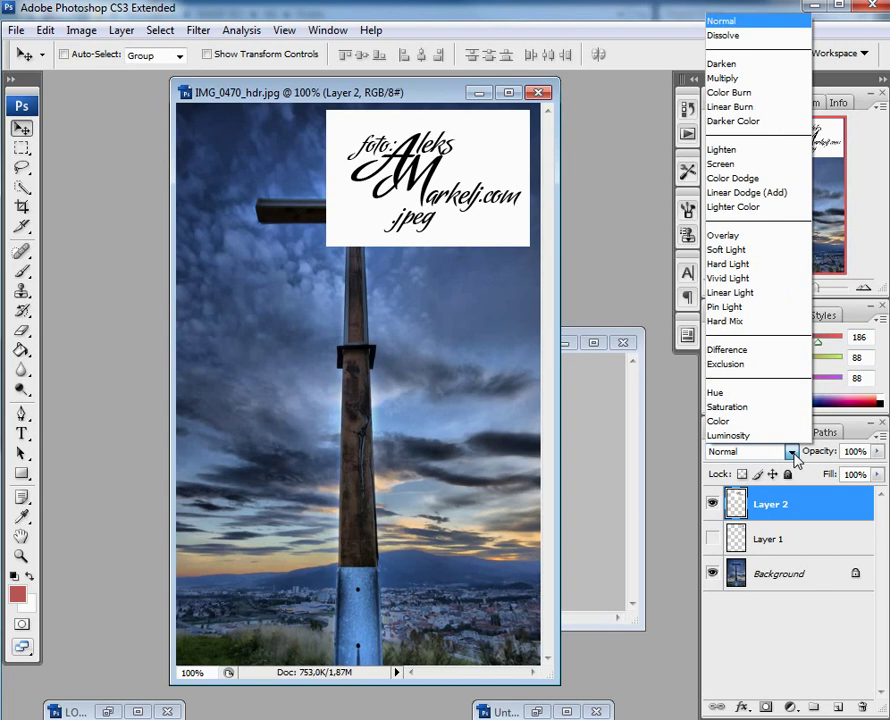
Set Layer 2 to Multiply, scale it to about 61% in the top-right, then hide it.
{"action": "left_click", "coordinate": [741, 82]}
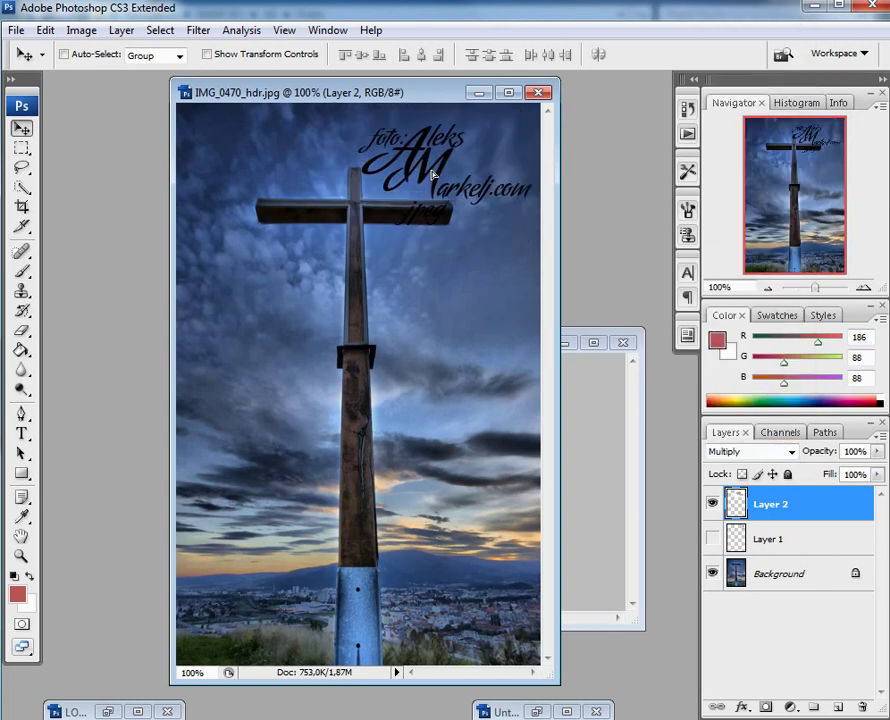
{"action": "left_click_drag", "start_coordinate": [425, 180], "coordinate": [437, 172]}
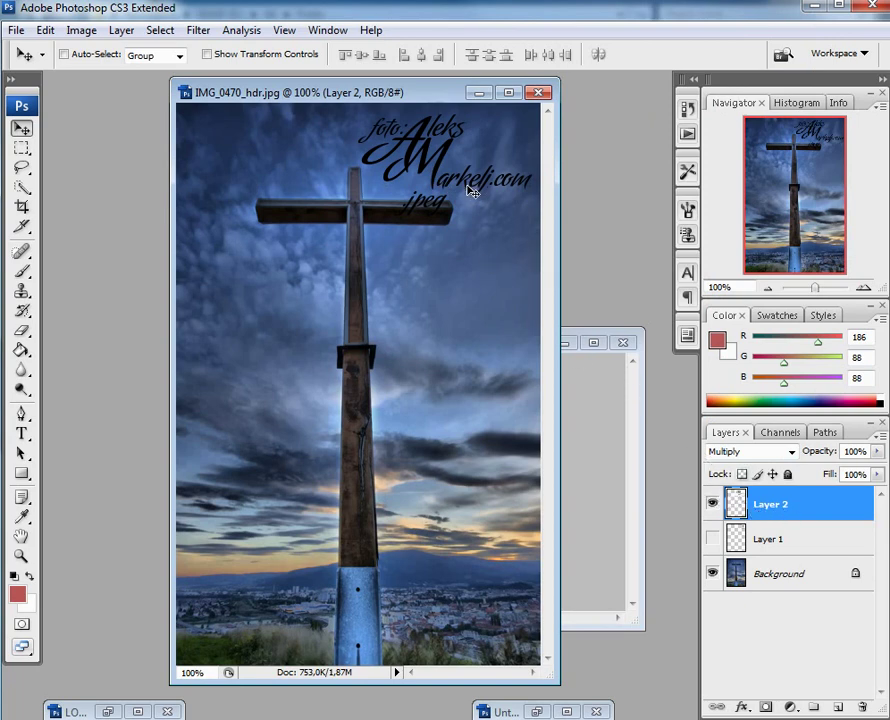
{"action": "key", "text": "ctrl+t"}
{"action": "left_click_drag", "start_coordinate": [342, 229], "coordinate": [388, 184]}
{"action": "left_click_drag", "start_coordinate": [431, 148], "coordinate": [451, 160]}
{"action": "key", "text": "Return"}
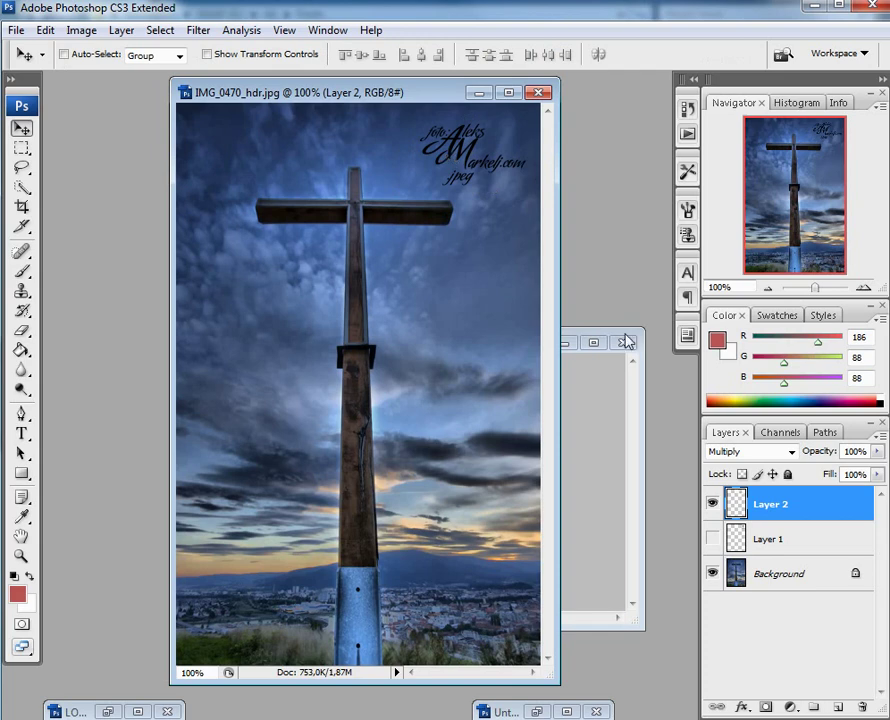
{"action": "left_click", "coordinate": [712, 504]}
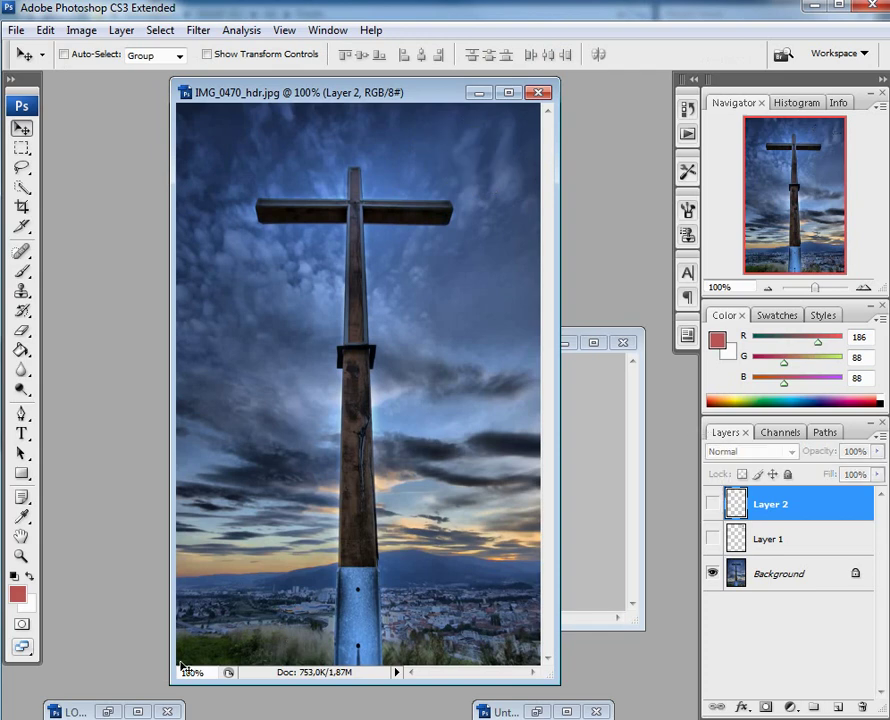
Drag the foto: copy signature layer from LOGO.psd into the photo's upper right, then hide it.
{"action": "left_click", "coordinate": [107, 712]}
{"action": "left_click_drag", "start_coordinate": [212, 254], "coordinate": [215, 311]}
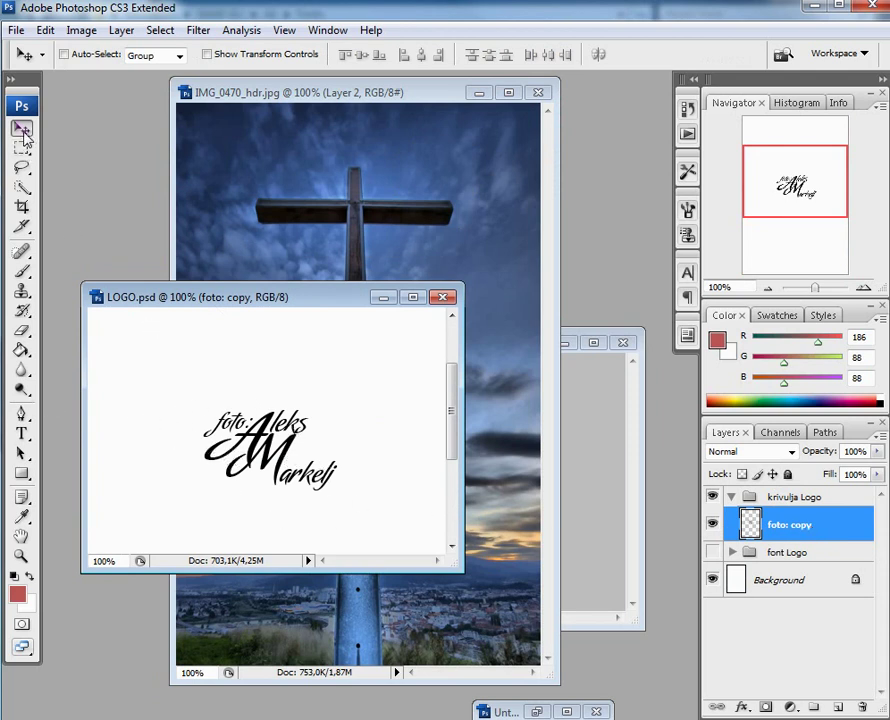
{"action": "mouse_move", "coordinate": [287, 438]}
{"action": "left_mouse_down"}
{"action": "mouse_move", "coordinate": [371, 214]}
{"action": "mouse_move", "coordinate": [380, 222]}
{"action": "left_mouse_up"}
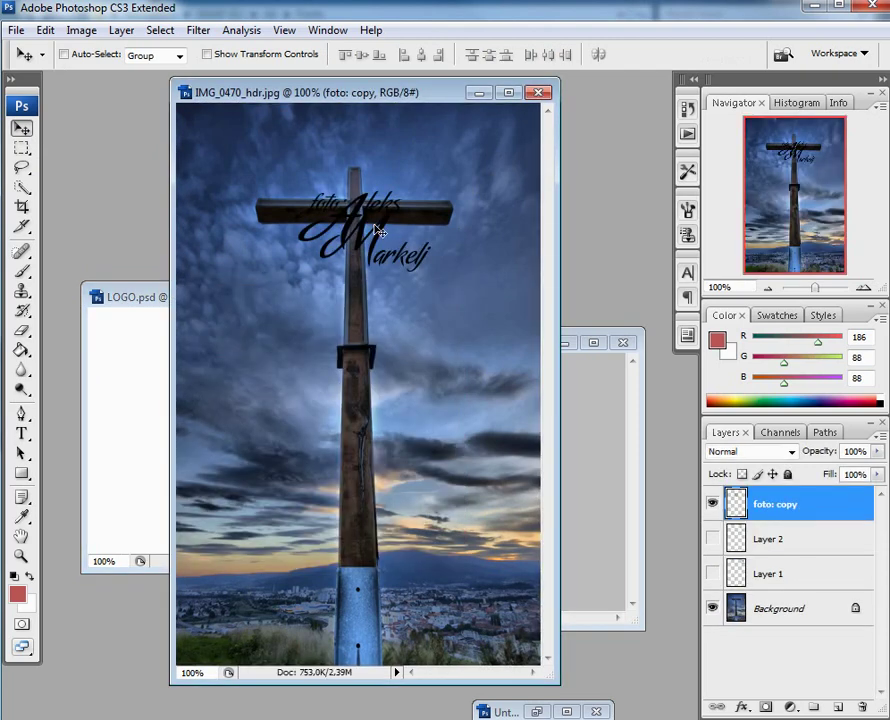
{"action": "left_click_drag", "start_coordinate": [447, 170], "coordinate": [469, 158]}
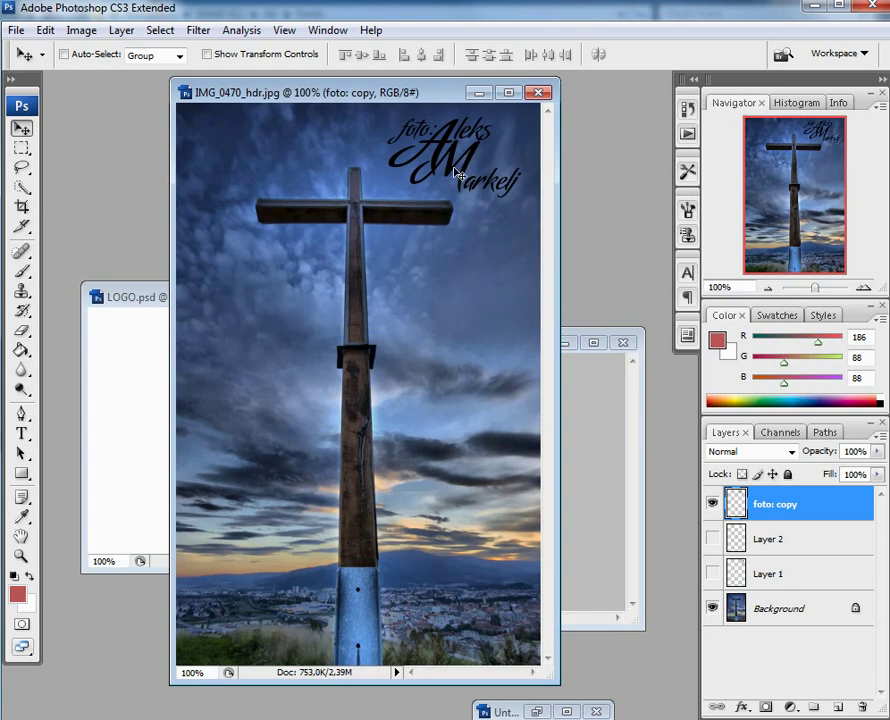
{"action": "left_click_drag", "start_coordinate": [455, 173], "coordinate": [467, 158]}
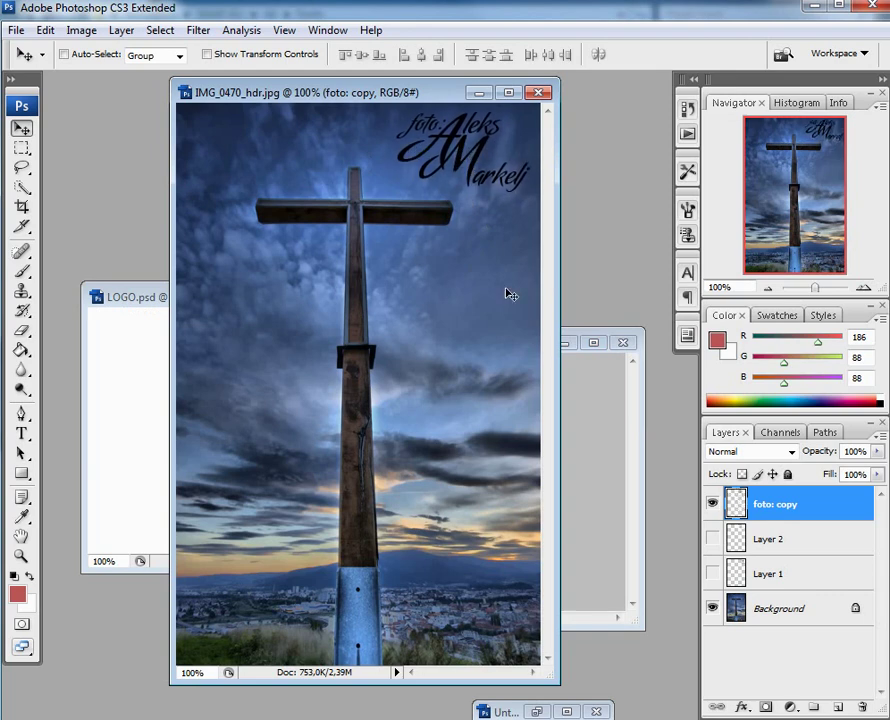
{"action": "left_click", "coordinate": [712, 505]}
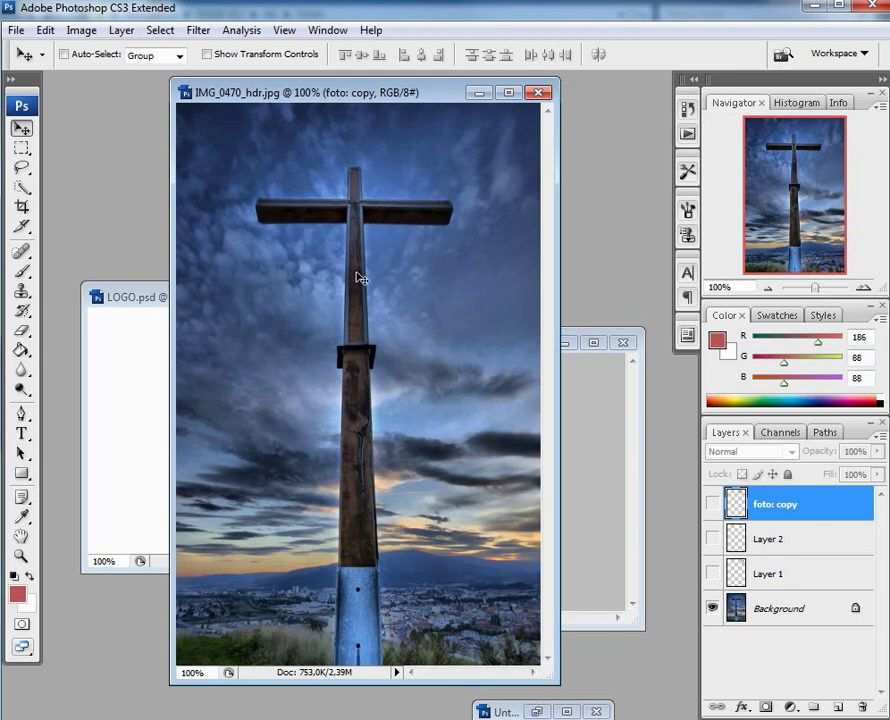
Drag the COPYRIGHT text layer from Untitled-1 onto the middle of the cross photo.
{"action": "left_click", "coordinate": [538, 712]}
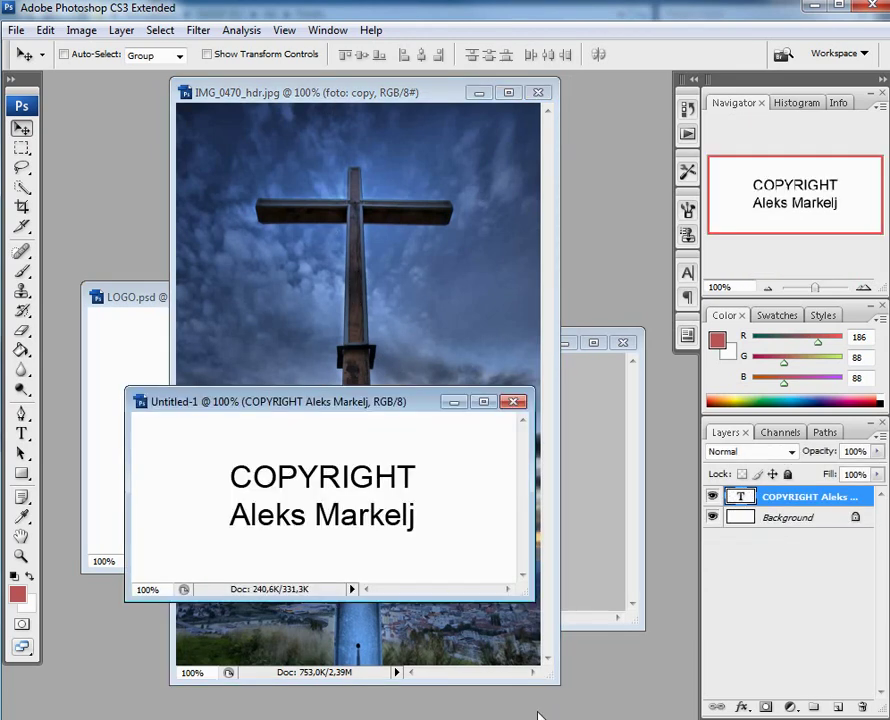
{"action": "left_click_drag", "start_coordinate": [352, 406], "coordinate": [444, 421]}
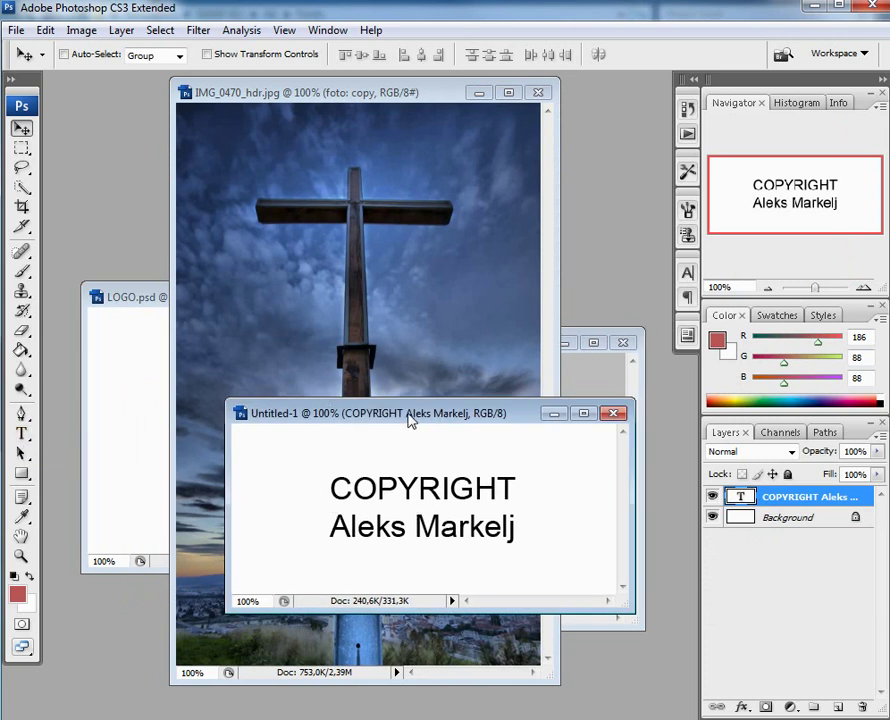
{"action": "left_click_drag", "start_coordinate": [410, 419], "coordinate": [406, 462]}
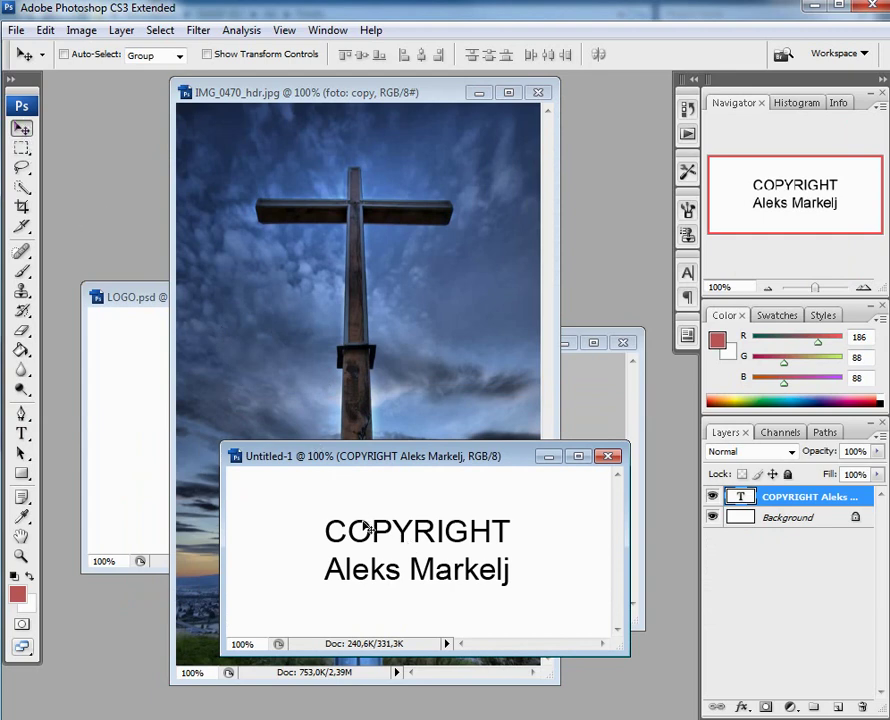
{"action": "left_click_drag", "start_coordinate": [373, 533], "coordinate": [322, 358]}
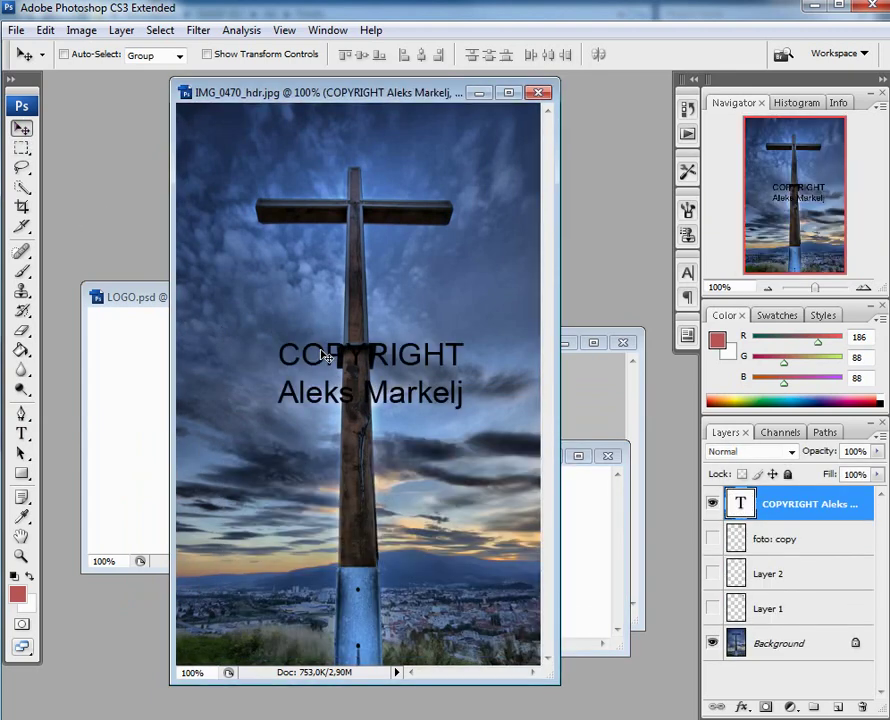
{"action": "mouse_move", "coordinate": [368, 405]}
{"action": "left_mouse_down"}
{"action": "mouse_move", "coordinate": [360, 438]}
{"action": "mouse_move", "coordinate": [359, 405]}
{"action": "left_mouse_up"}
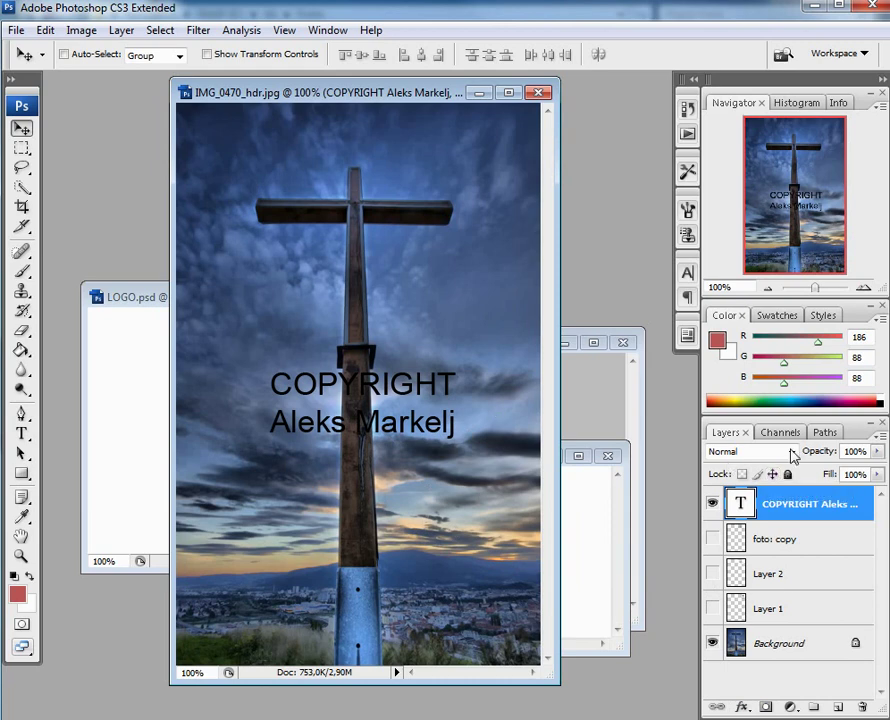
Lower the COPYRIGHT layer's opacity to 25% and nudge the text slightly up and left.
{"action": "left_click", "coordinate": [878, 458]}
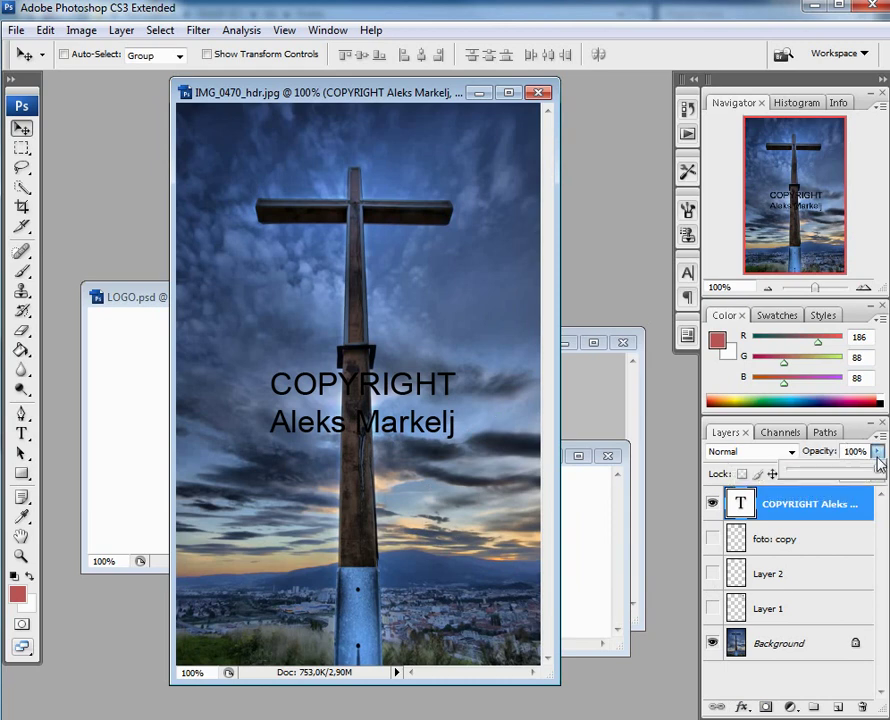
{"action": "left_click_drag", "start_coordinate": [877, 472], "coordinate": [811, 479]}
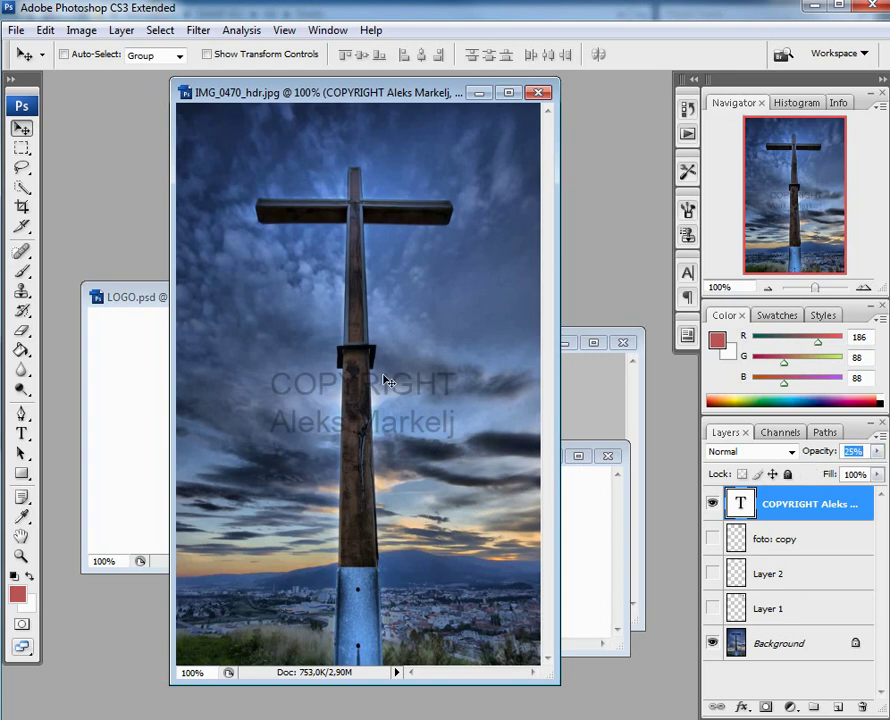
{"action": "mouse_move", "coordinate": [384, 386]}
{"action": "left_mouse_down"}
{"action": "mouse_move", "coordinate": [376, 378]}
{"action": "mouse_move", "coordinate": [376, 388]}
{"action": "left_mouse_up"}
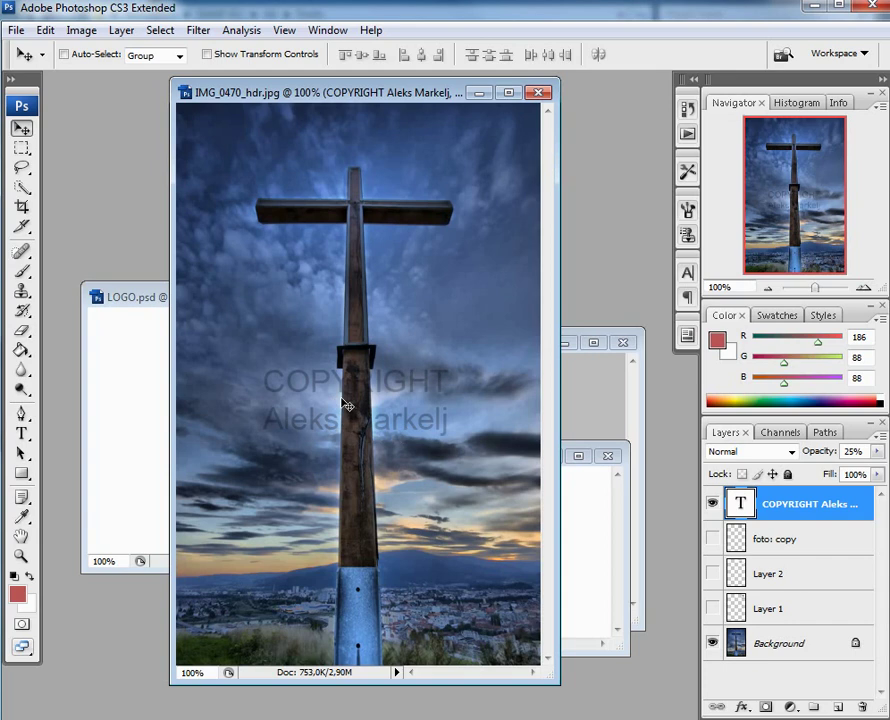
{"action": "left_click", "coordinate": [712, 503]}
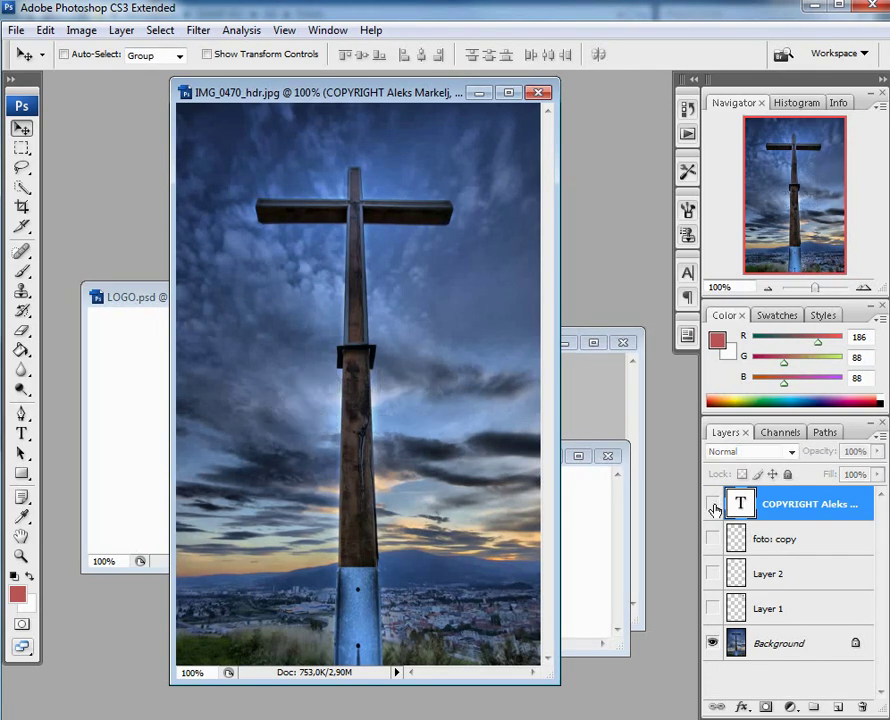
{"action": "left_click", "coordinate": [712, 608]}
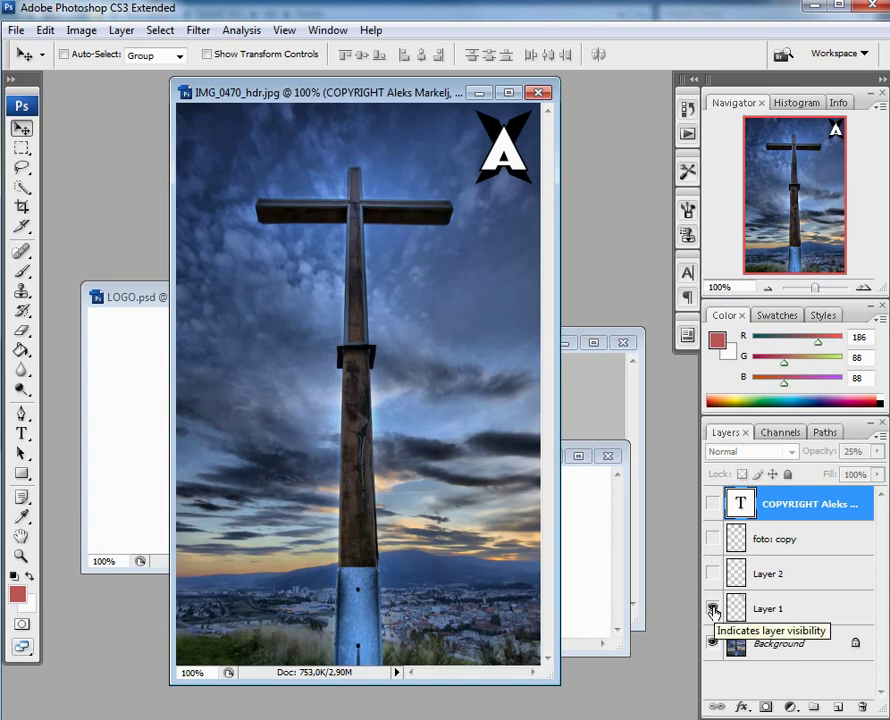
{"action": "left_click", "coordinate": [712, 608]}
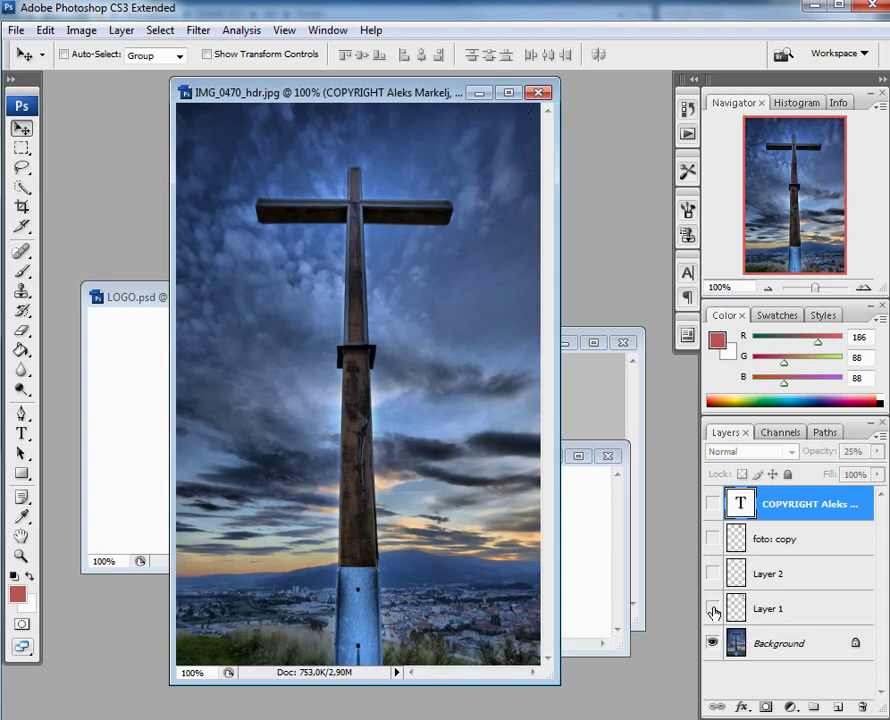
{"action": "left_click", "coordinate": [712, 573]}
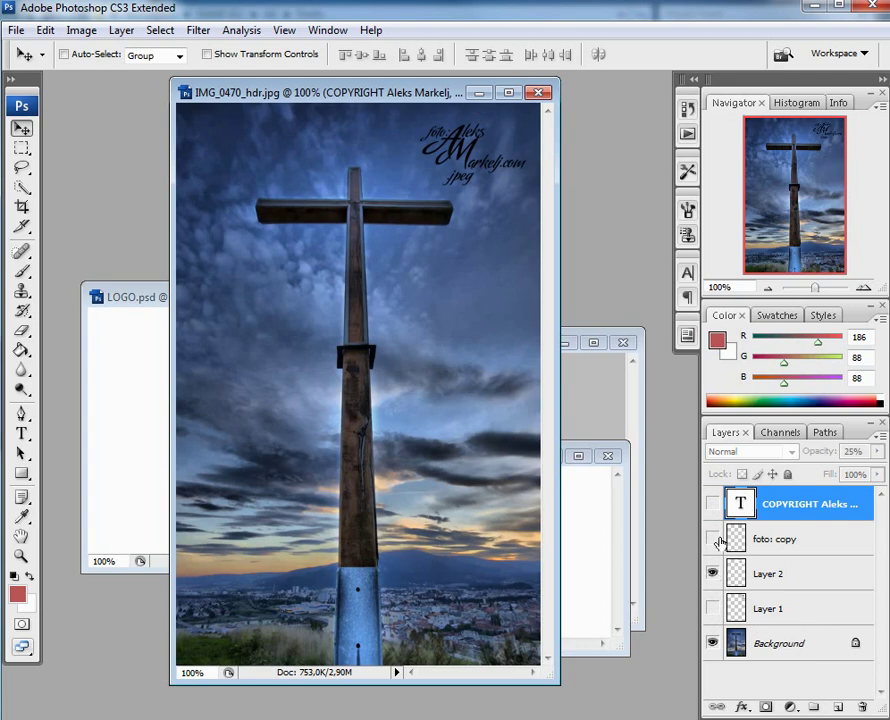
{"action": "left_click", "coordinate": [760, 578]}
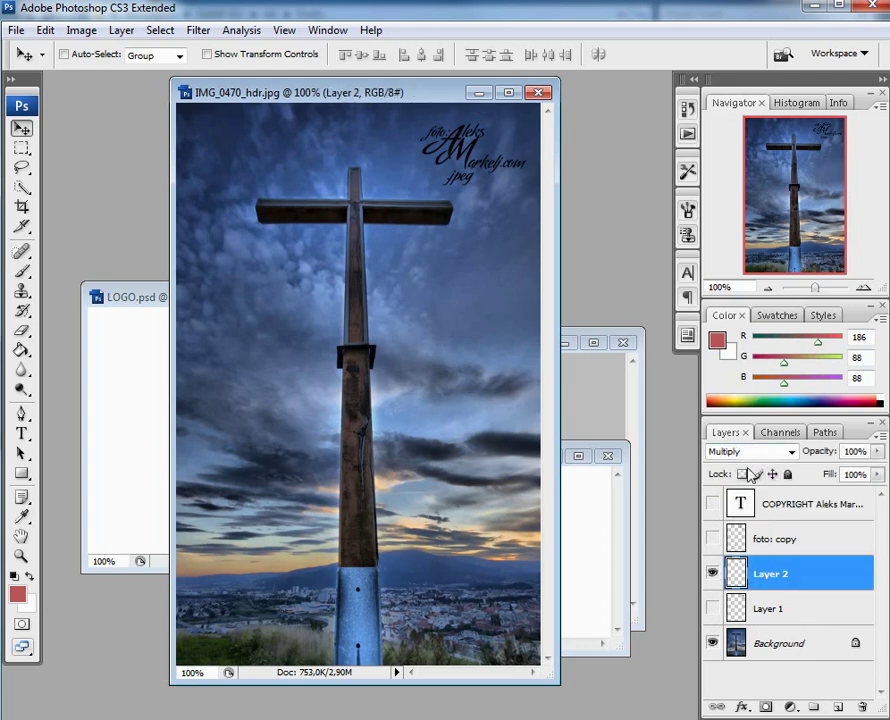
{"action": "left_click", "coordinate": [712, 573]}
{"action": "left_click", "coordinate": [712, 539]}
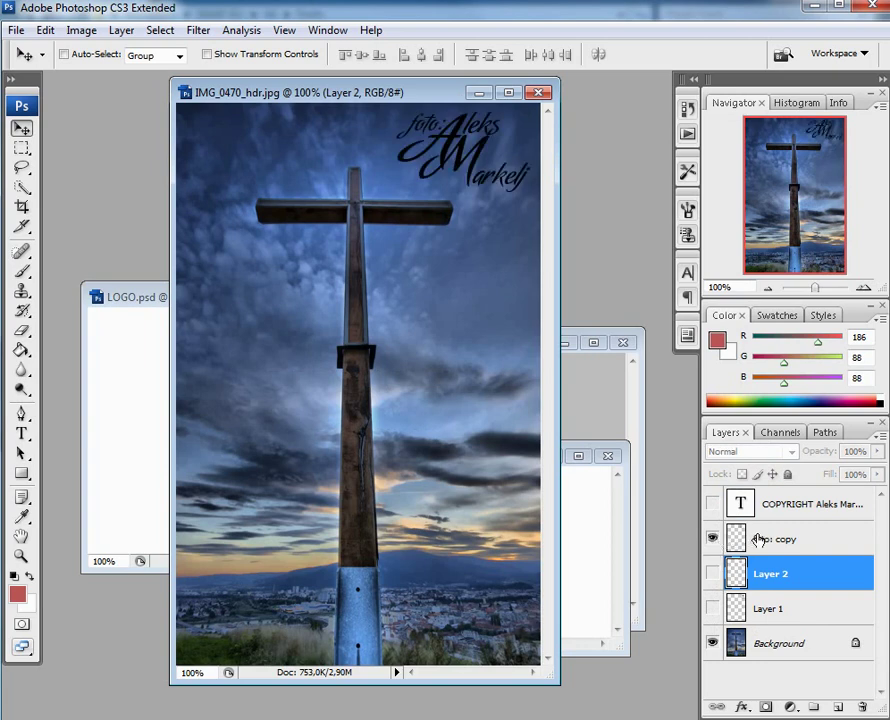
{"action": "left_click", "coordinate": [758, 539]}
{"action": "left_click", "coordinate": [712, 539]}
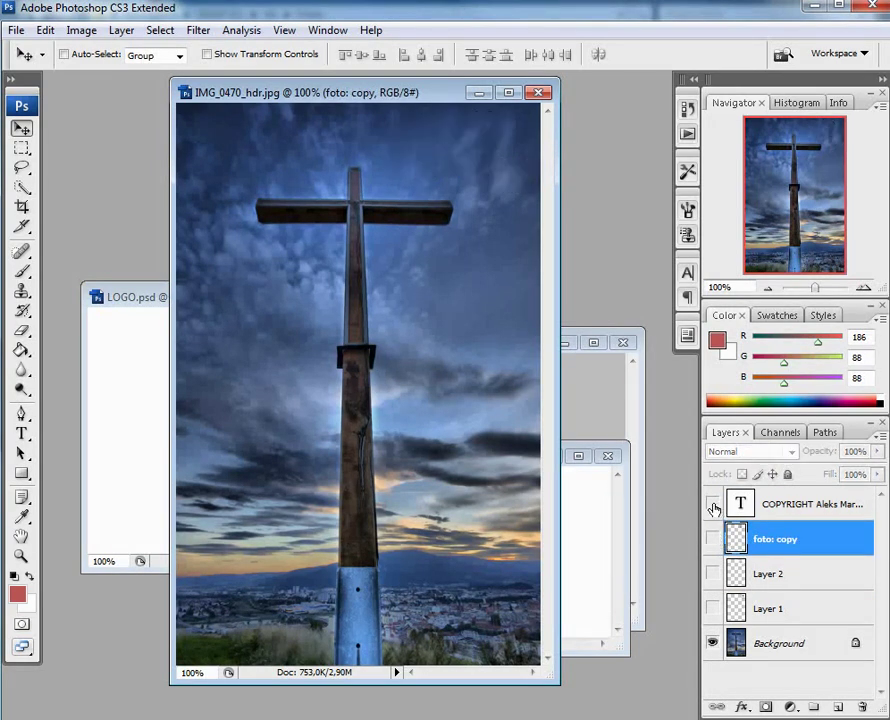
{"action": "left_click", "coordinate": [712, 504]}
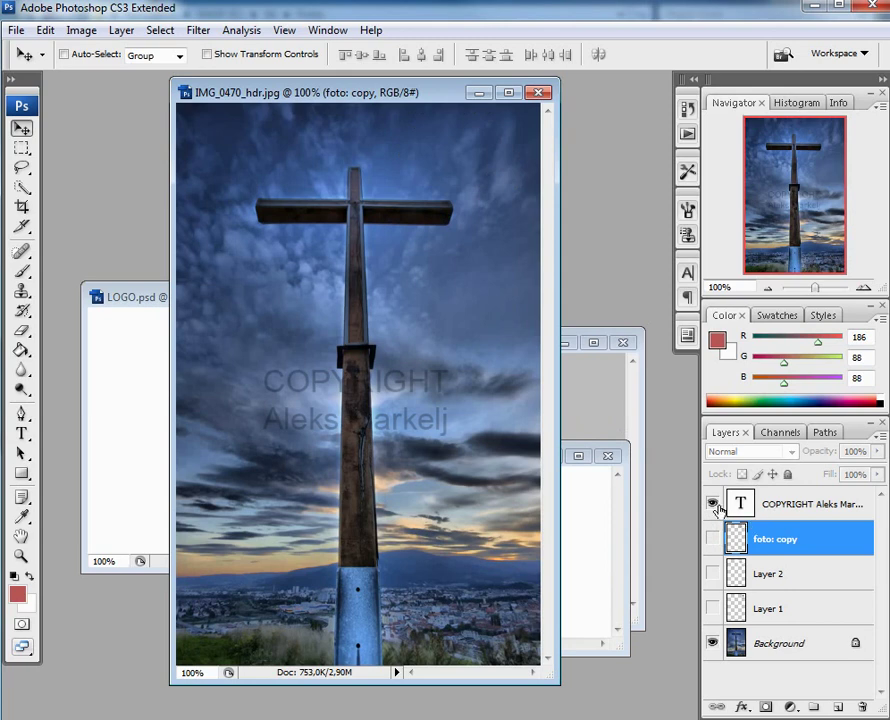